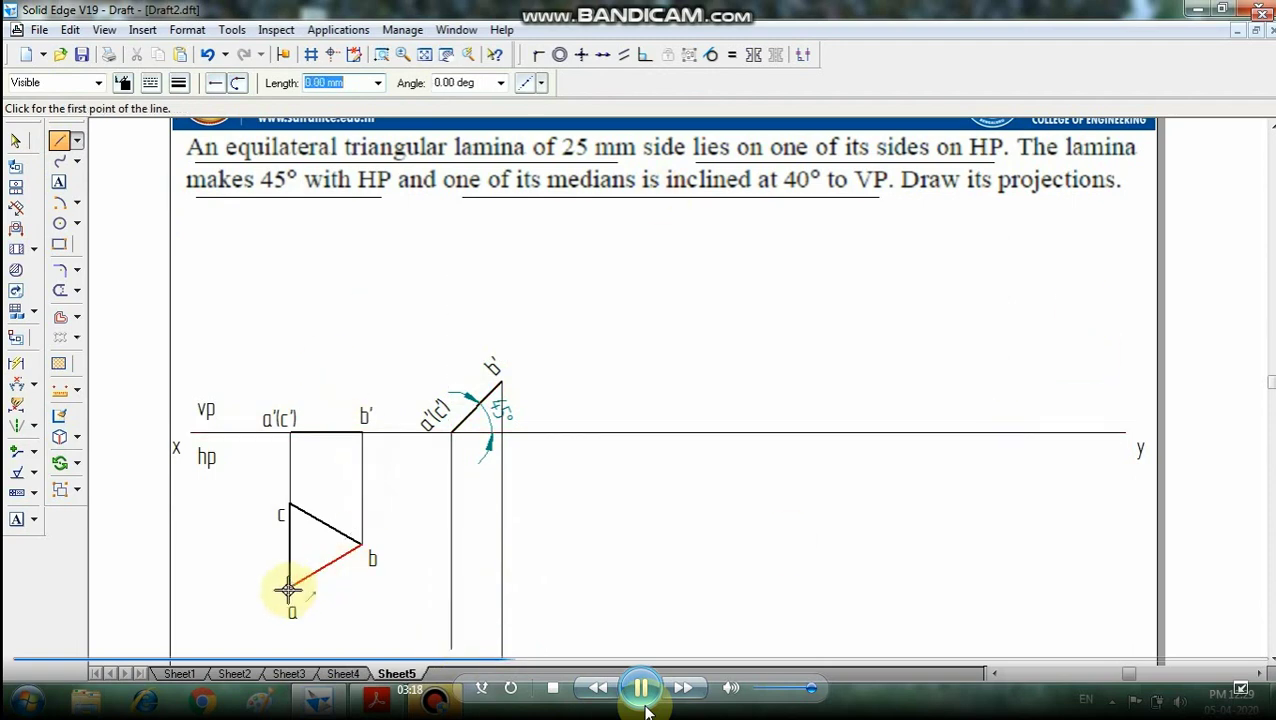
Step: Project corners a, b and c of the first top view horizontally to the vertical projectors of the tilted front view
left_click(451, 586)
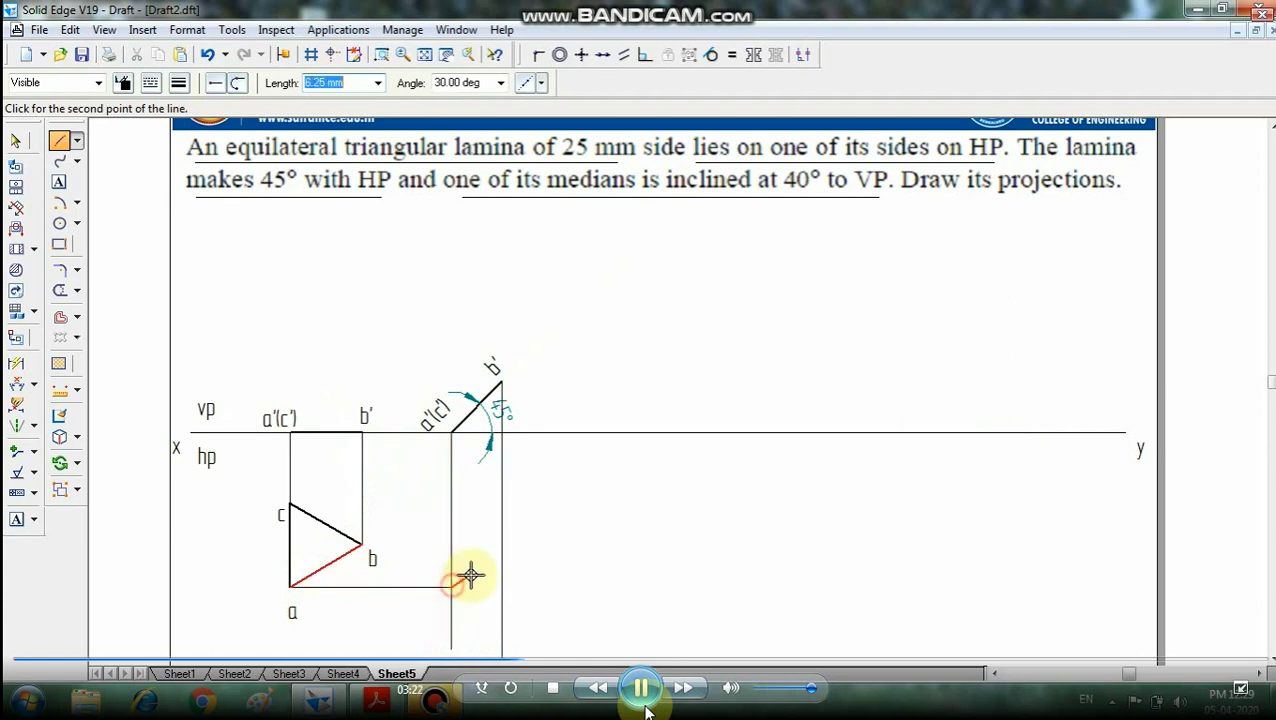
left_click(362, 546)
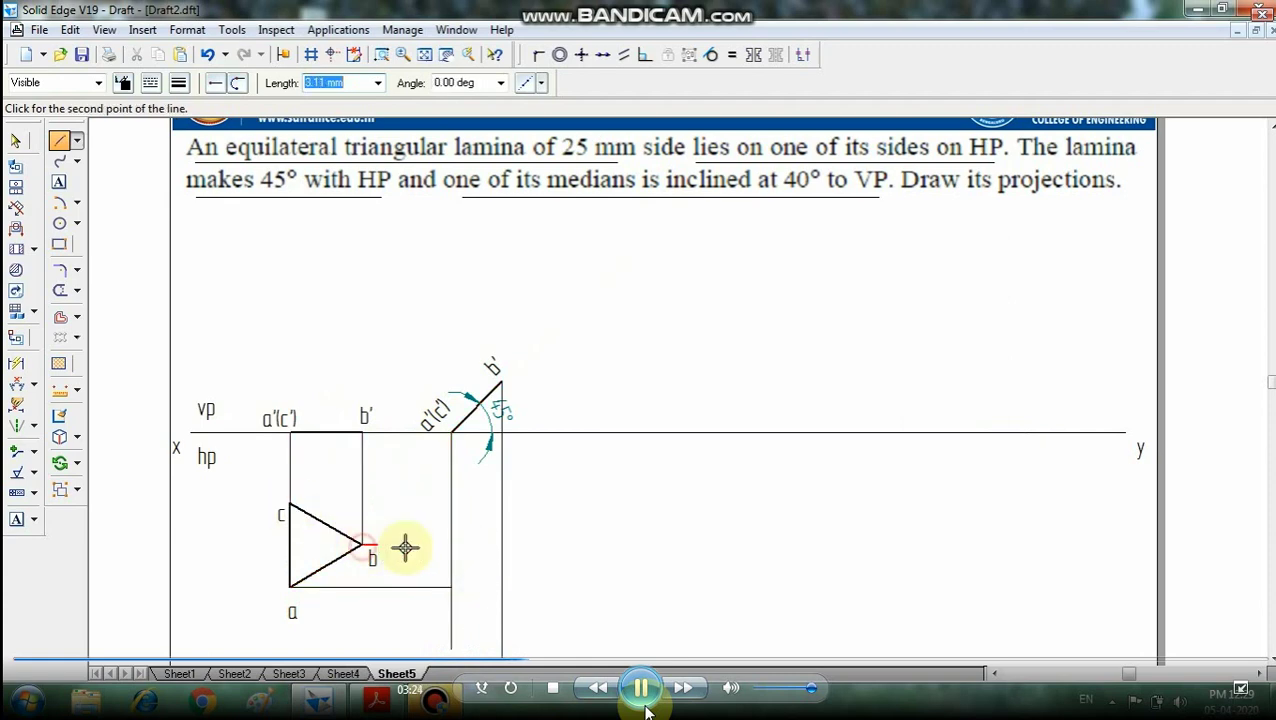
left_click(501, 546)
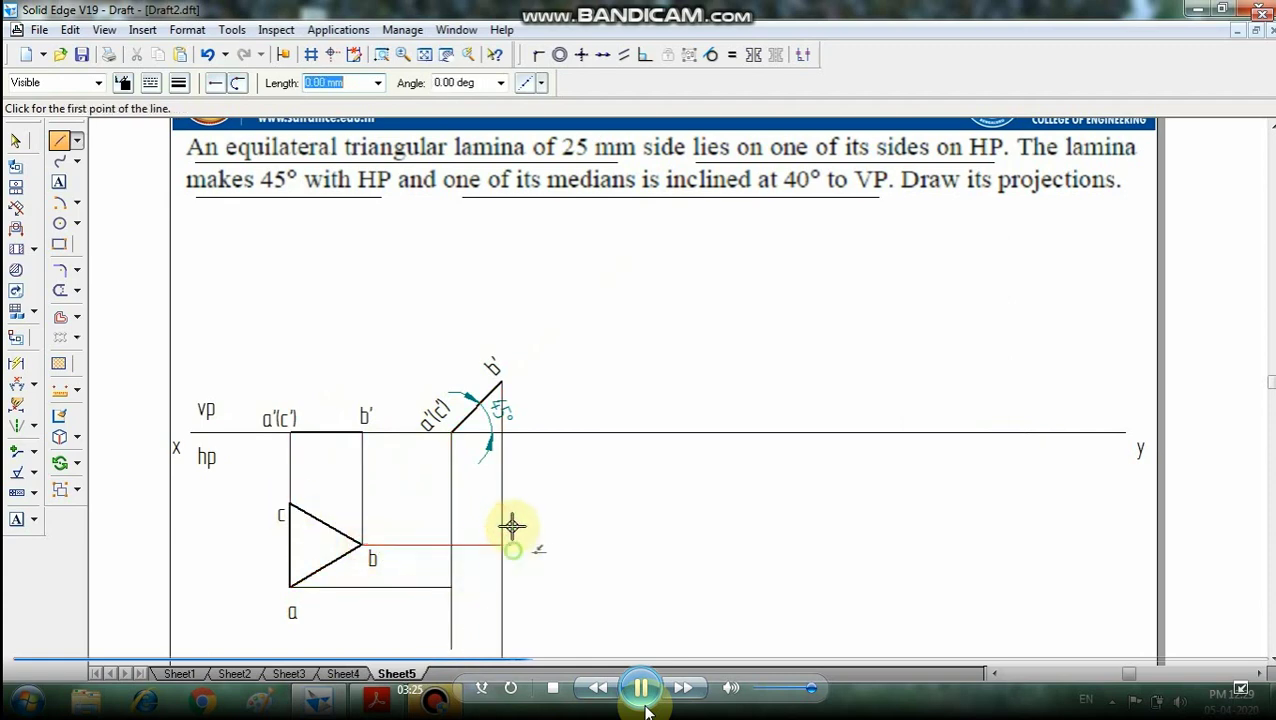
left_click(288, 504)
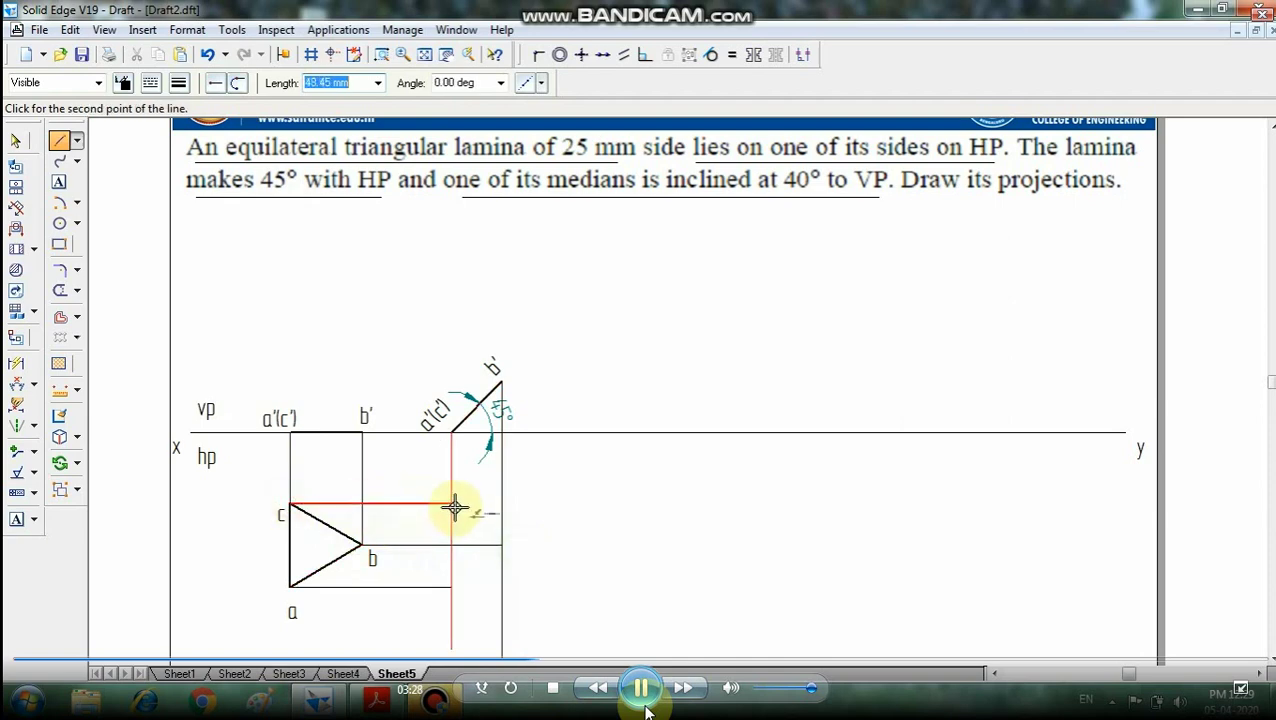
left_click(451, 505)
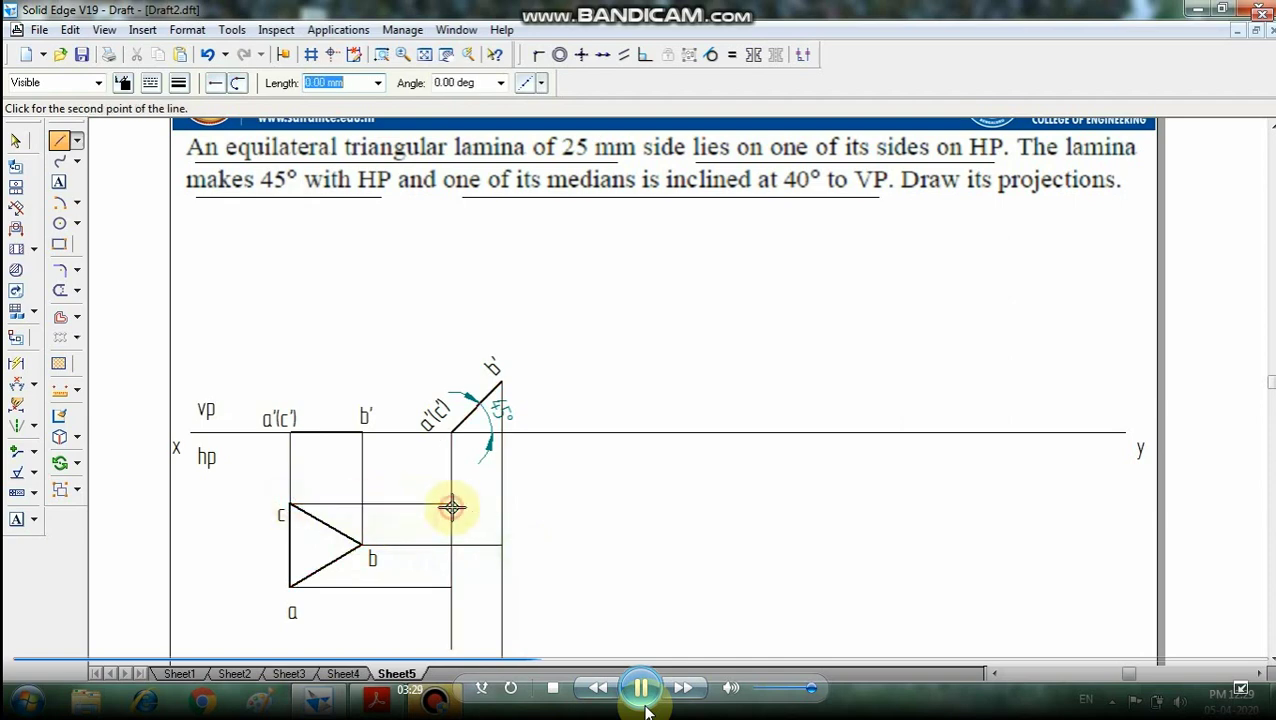
Step: Label the projected intersection points of the second top view a, b and c
left_click(17, 521)
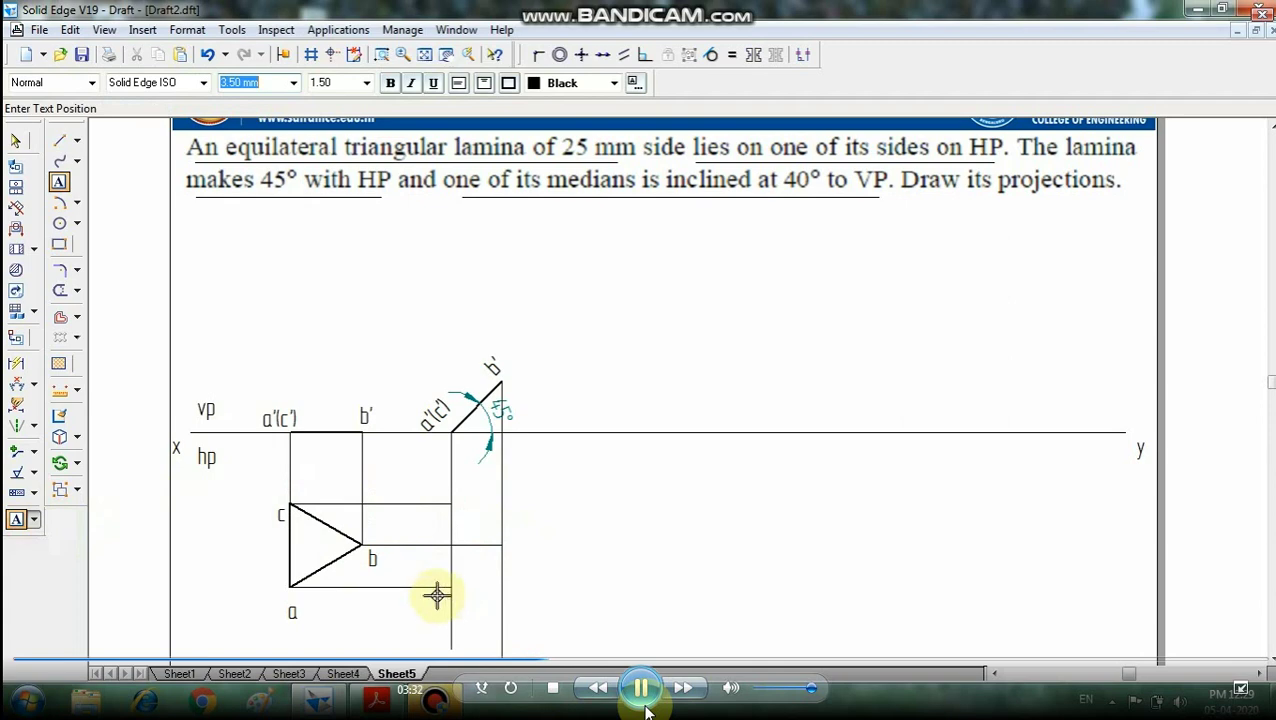
left_click(436, 596)
type("a")
left_click(512, 544)
type("b")
left_click(433, 487)
type("c")
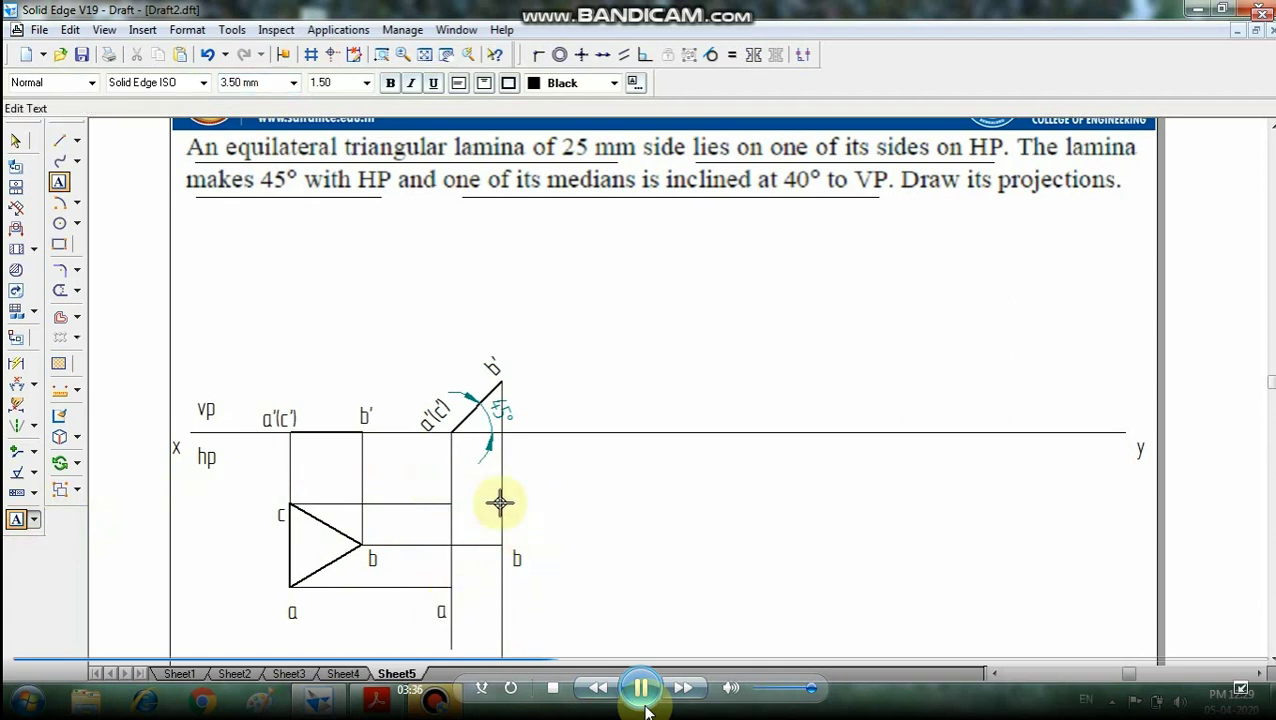
Step: Draw triangle abc in the second top view, plus its median from b to the midpoint of side ac
left_click(60, 142)
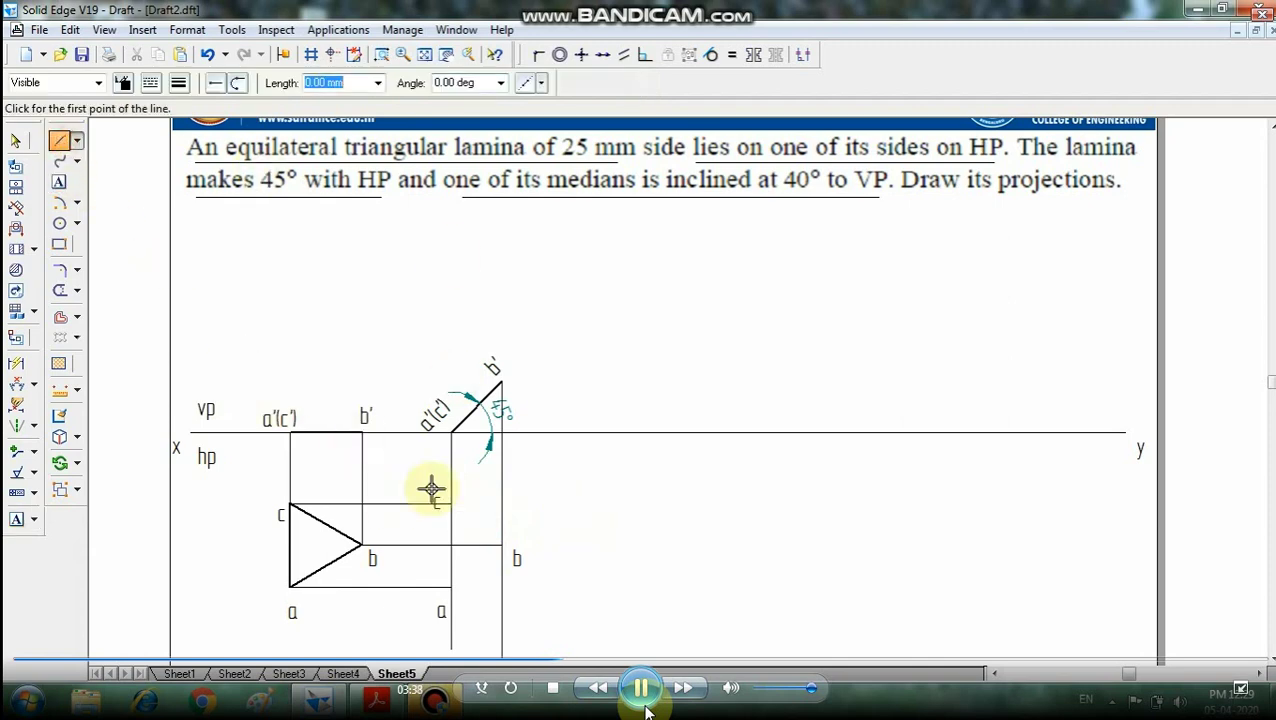
left_click(451, 587)
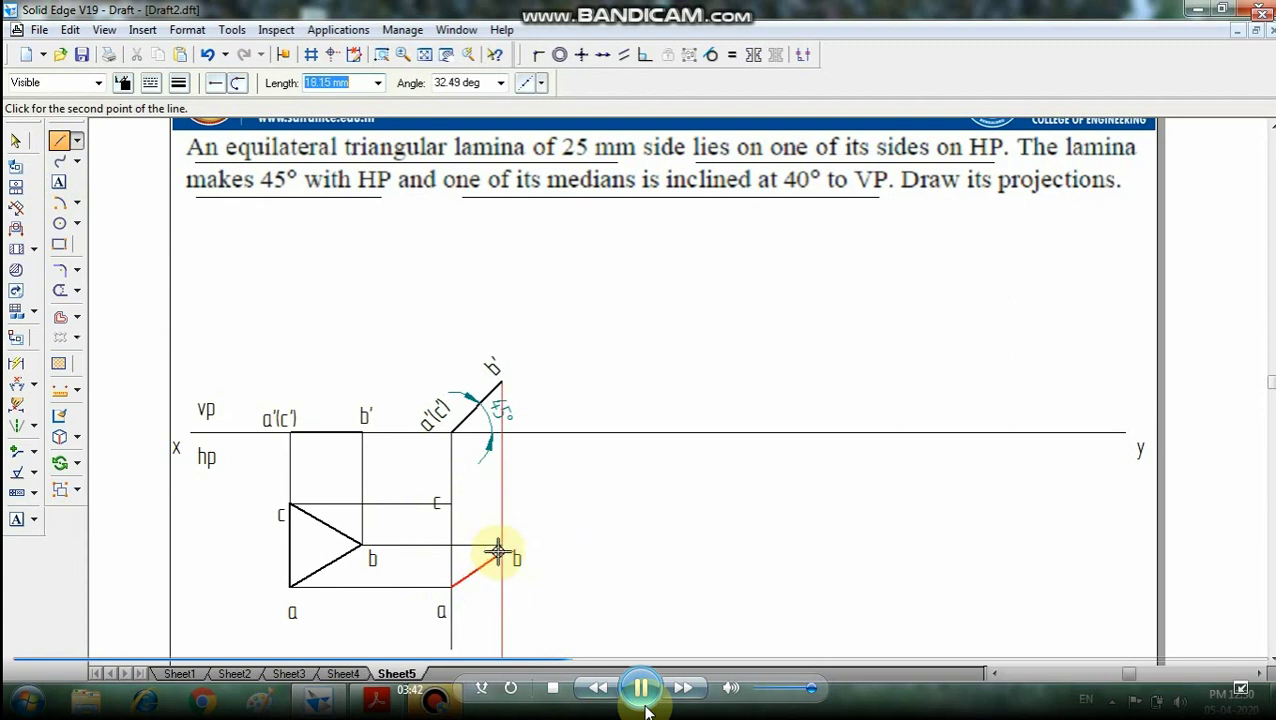
left_click(503, 548)
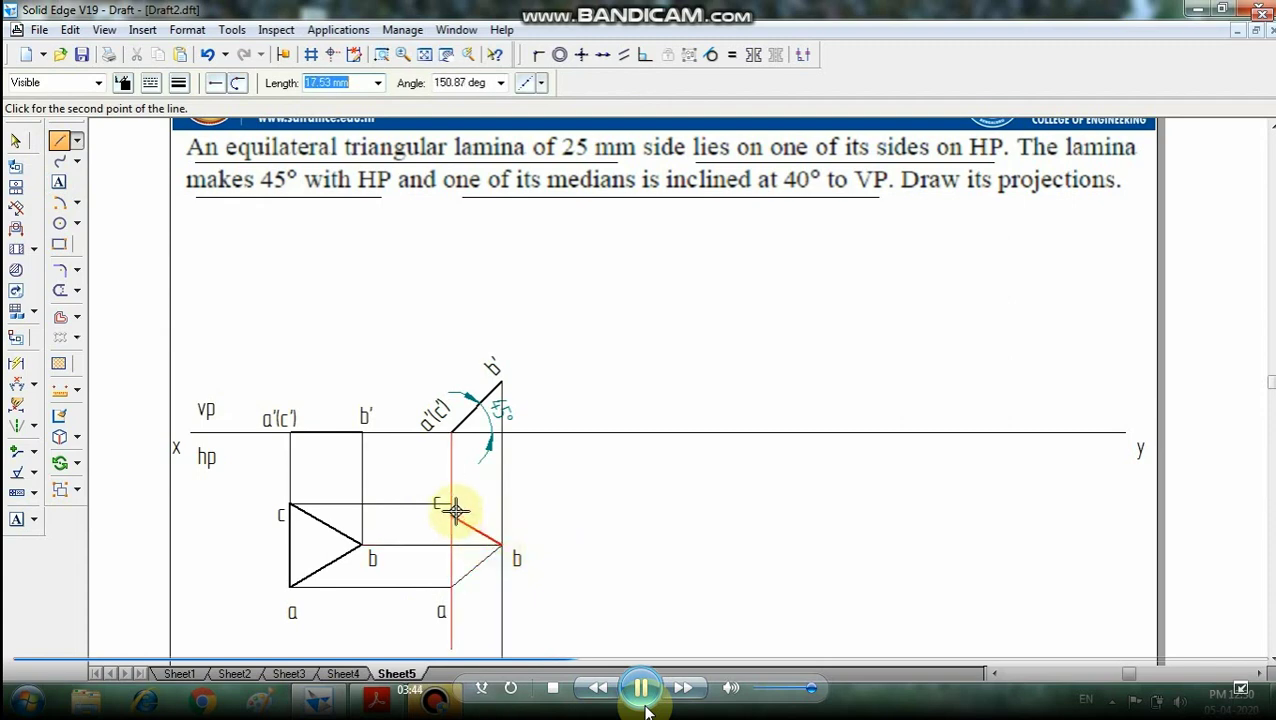
left_click(451, 504)
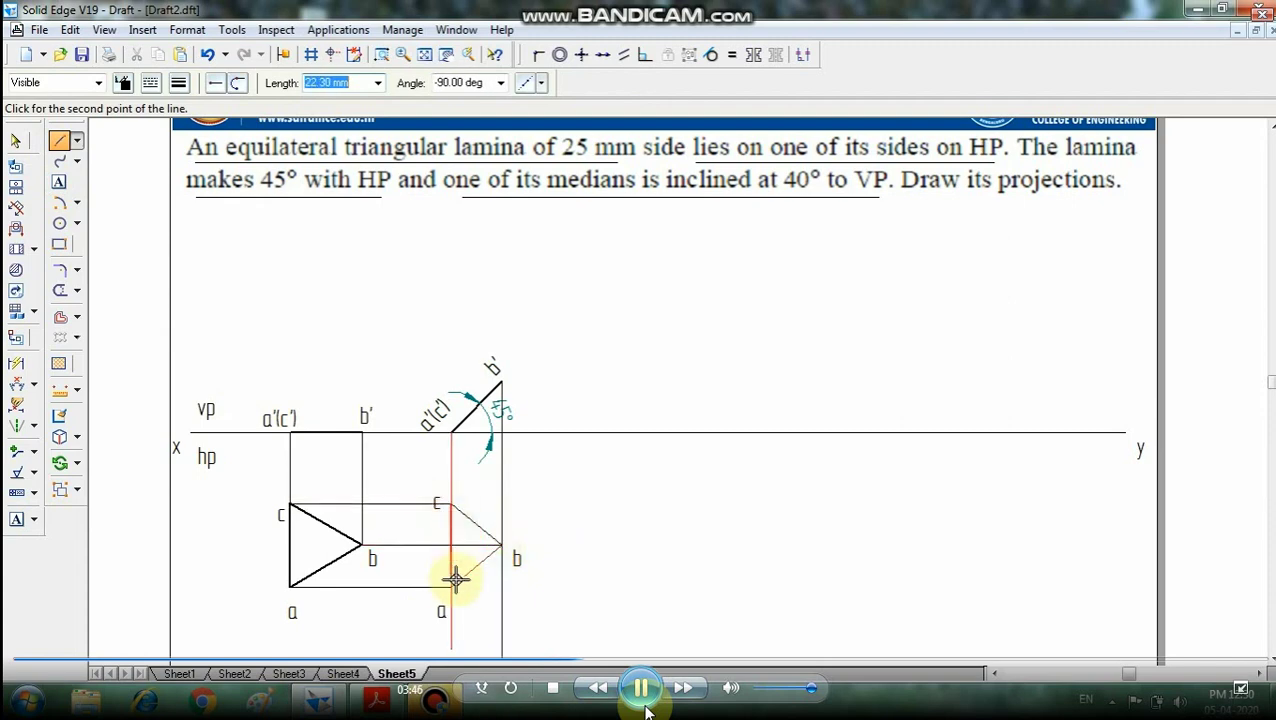
left_click(449, 589)
left_click(502, 545)
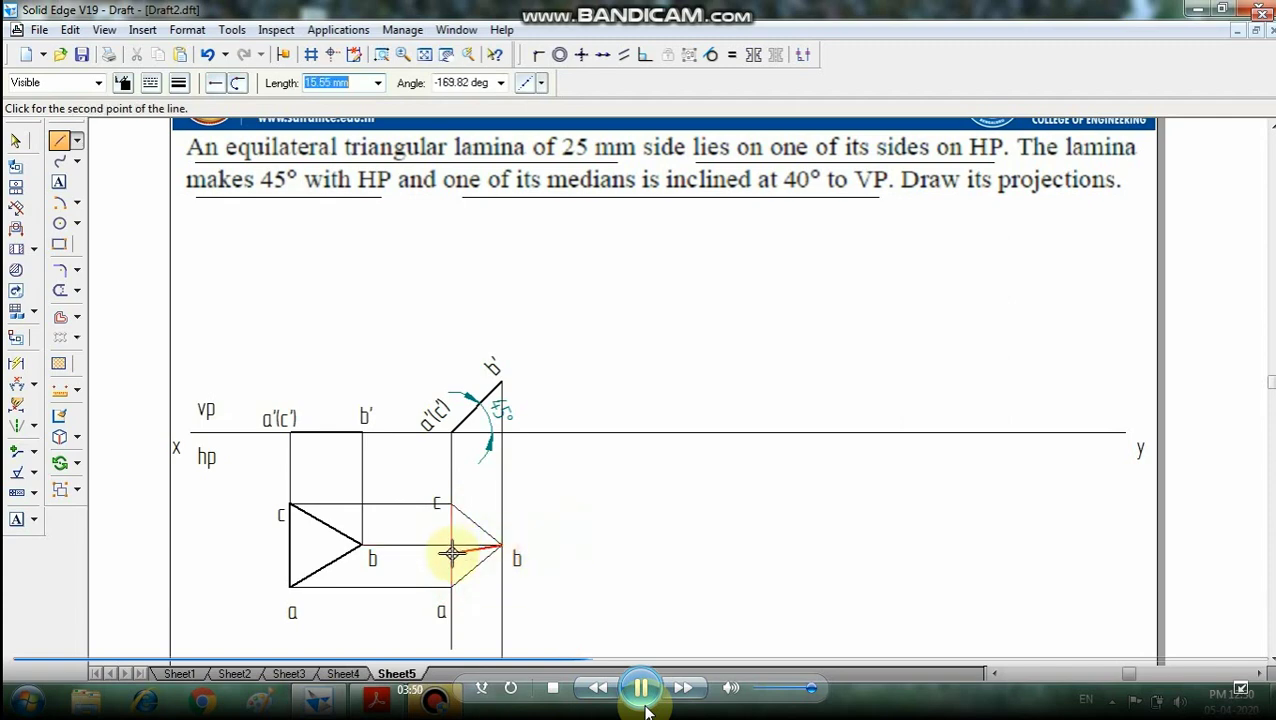
left_click(452, 545)
right_click(404, 327)
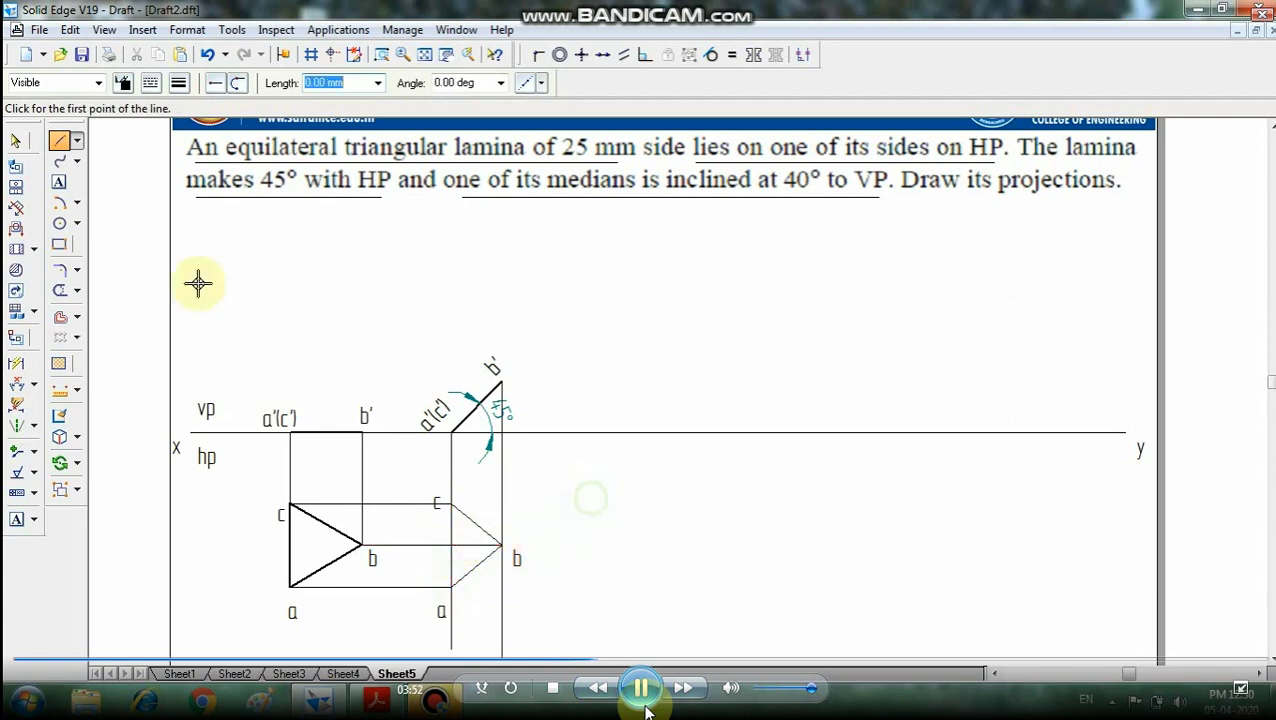
Step: Increase the line width of the three sides of the second top-view triangle
left_click(20, 145)
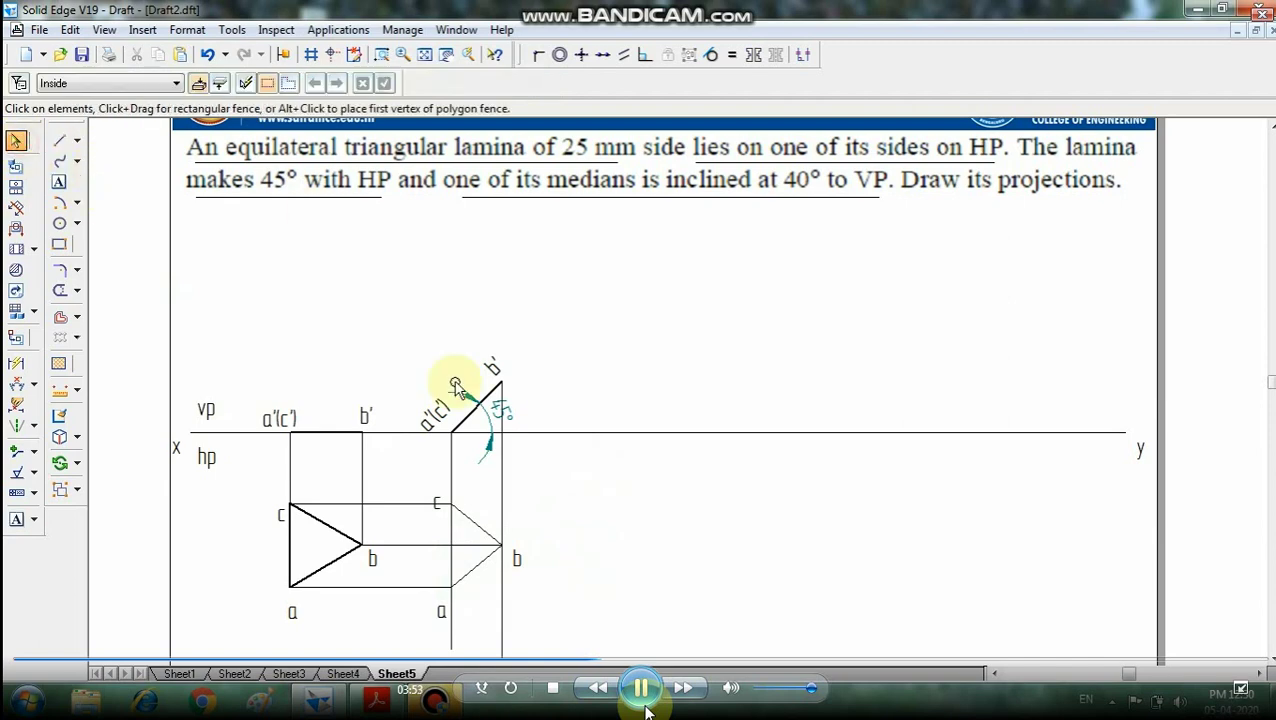
left_click(475, 528)
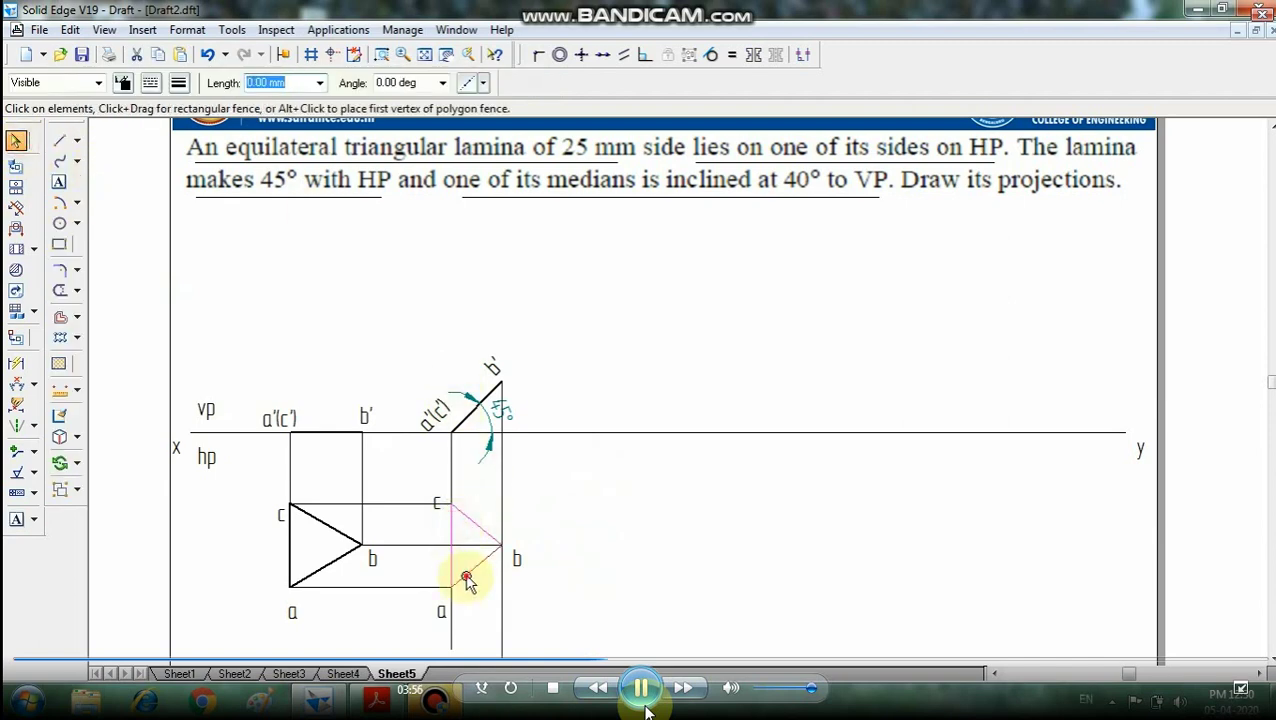
left_click(179, 83)
left_click(198, 153)
left_click(342, 236)
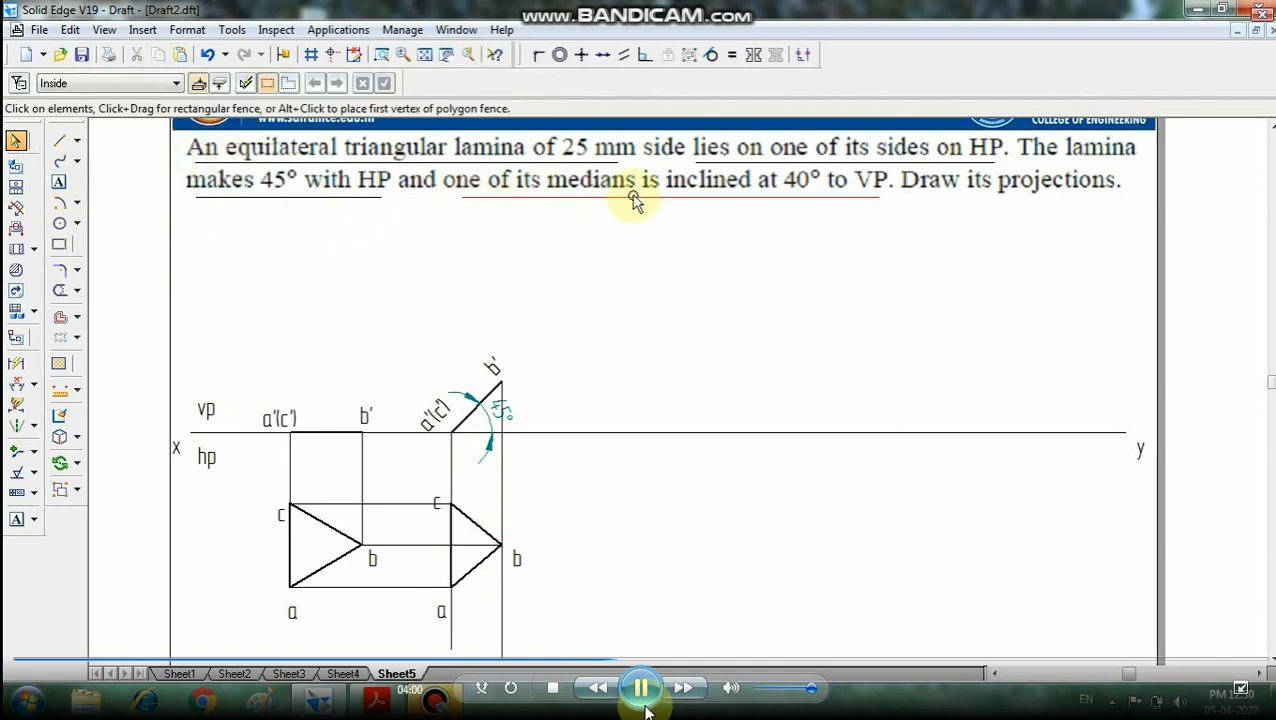
Step: Draw the median of the first top-view triangle from b to the midpoint of side ac
left_click(62, 150)
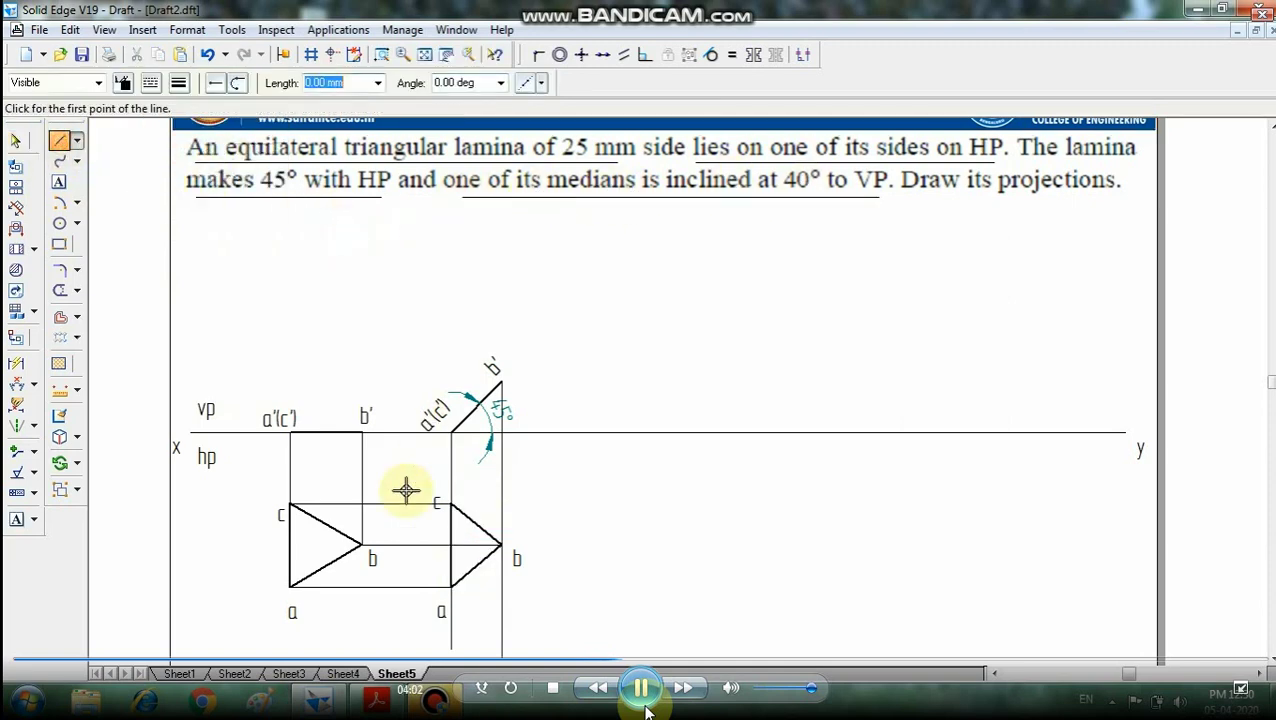
left_click(362, 545)
left_click(288, 545)
key("Escape")
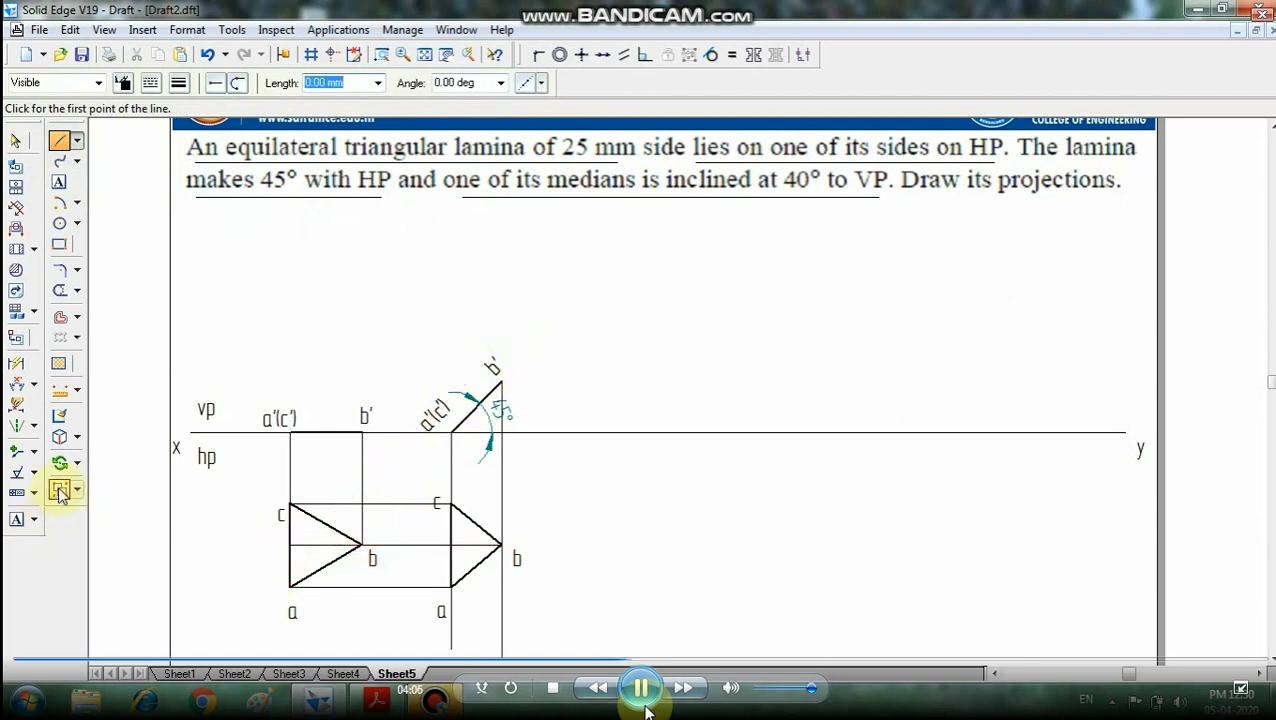
Step: Label the midpoint of side ac in the first top view m1 and position the label beside it
left_click(16, 524)
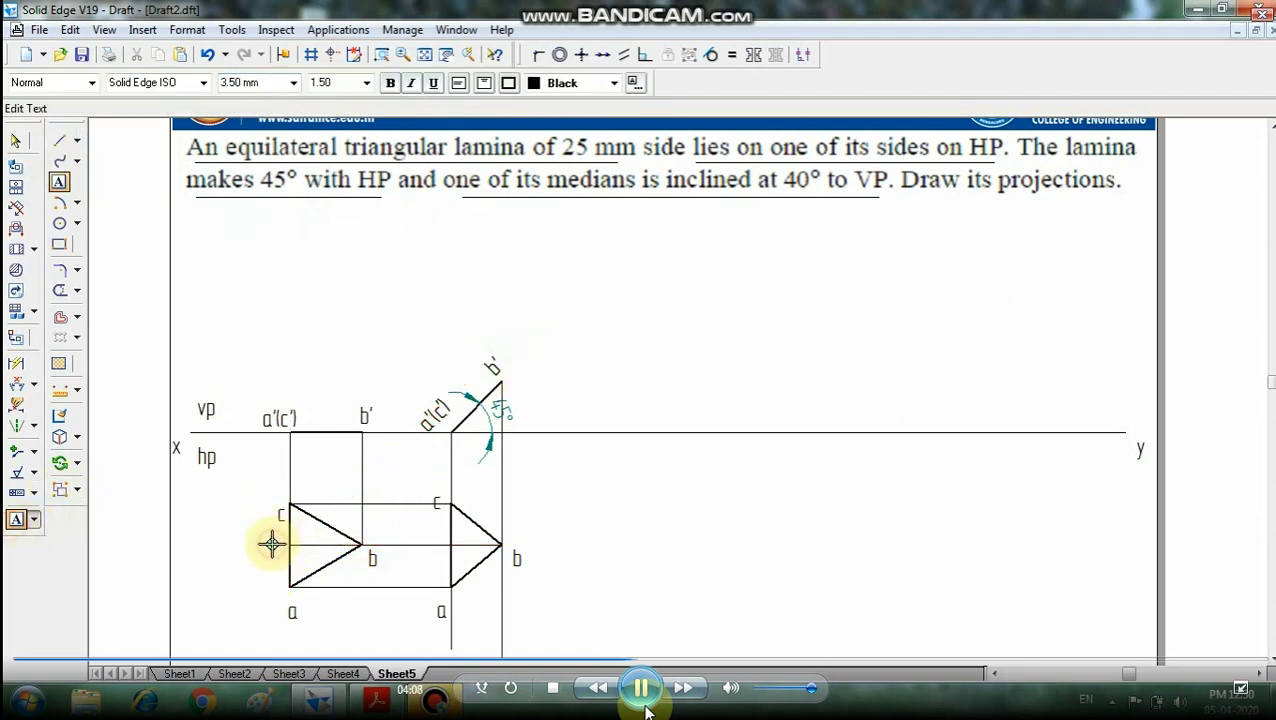
left_click(271, 545)
type("m")
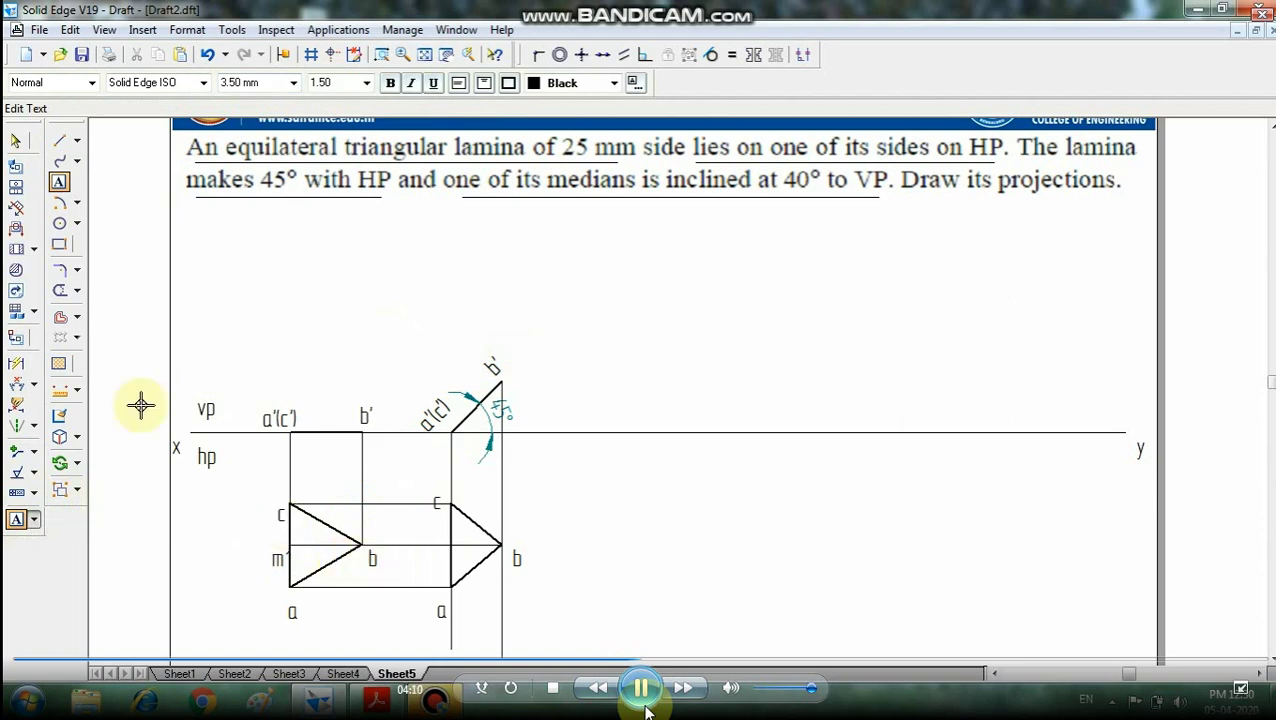
left_click(20, 143)
left_click(273, 556)
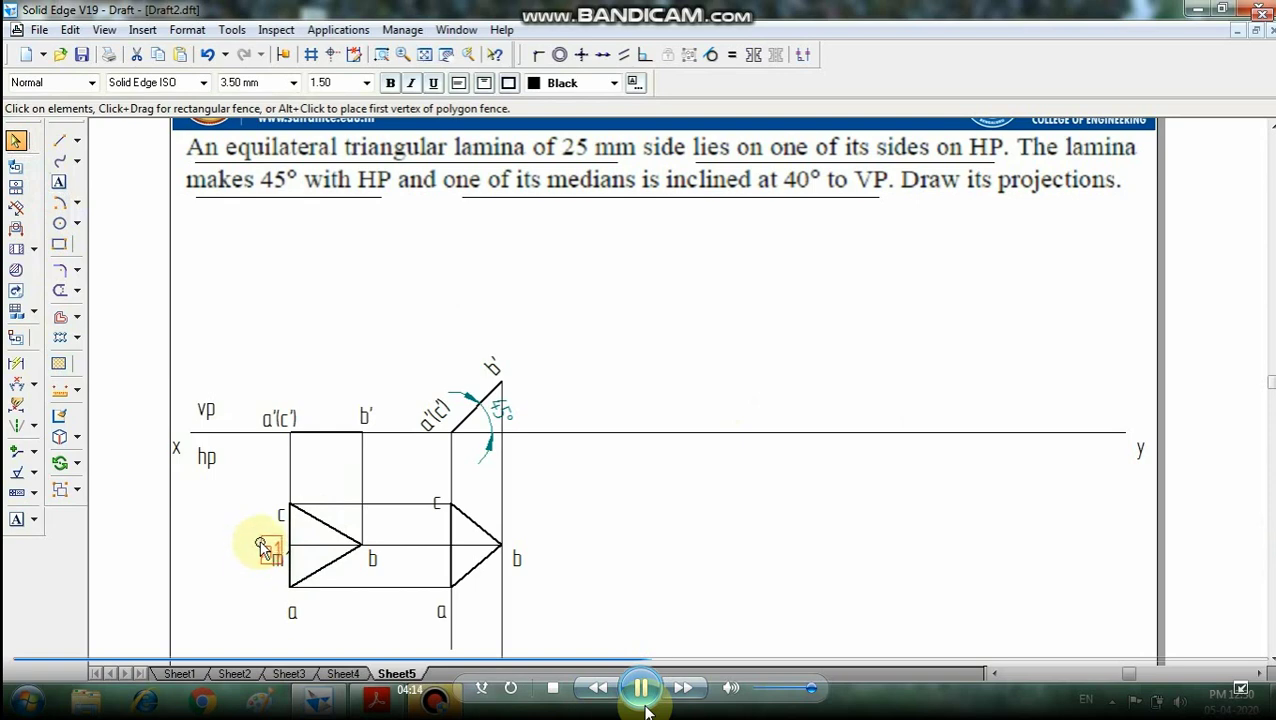
left_click(632, 555)
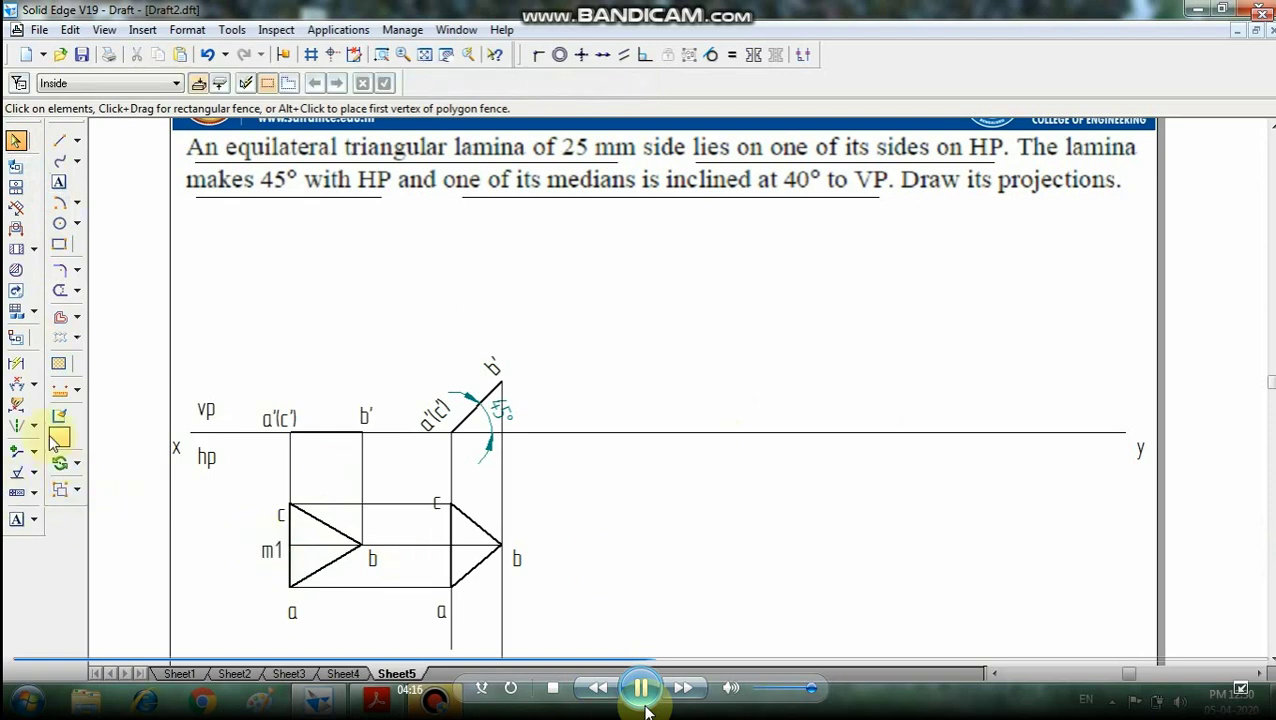
Step: Label the median's foot in the second top view m, and group that triangle with its median and labels
left_click(17, 522)
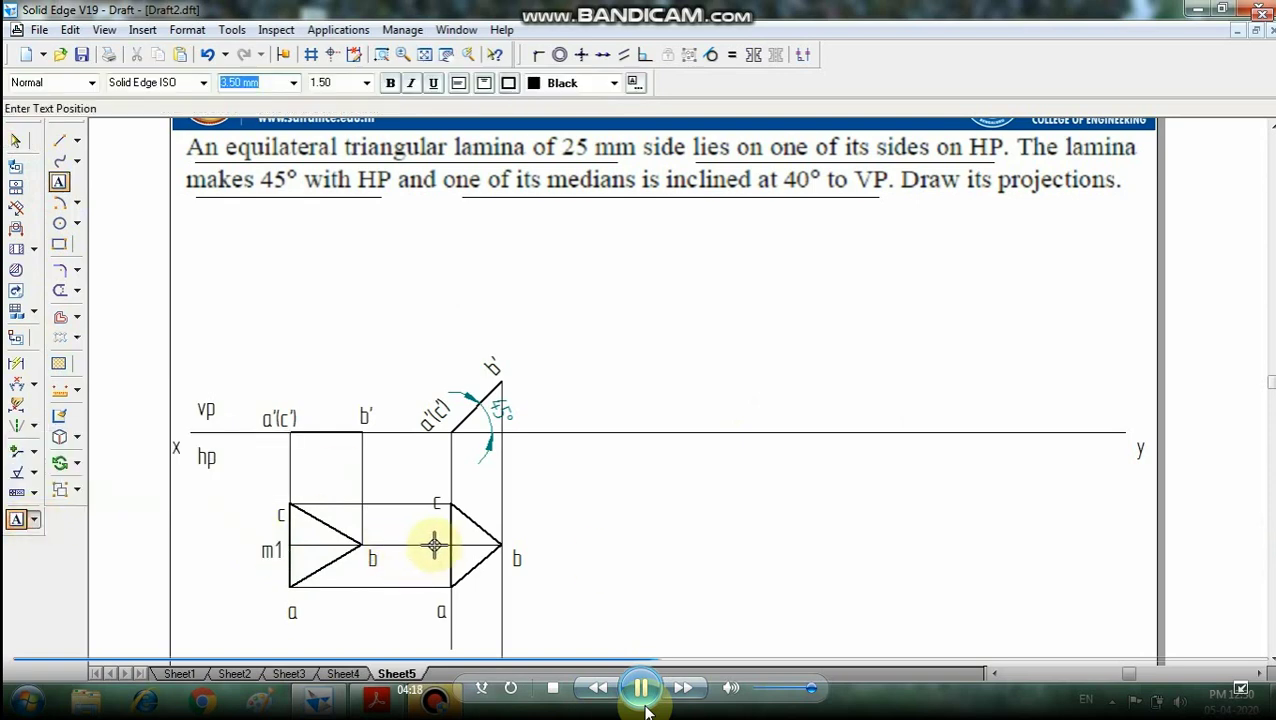
left_click(16, 143)
left_click(478, 545)
left_click(552, 518)
left_click_drag(418, 476, 566, 658)
left_click(59, 489)
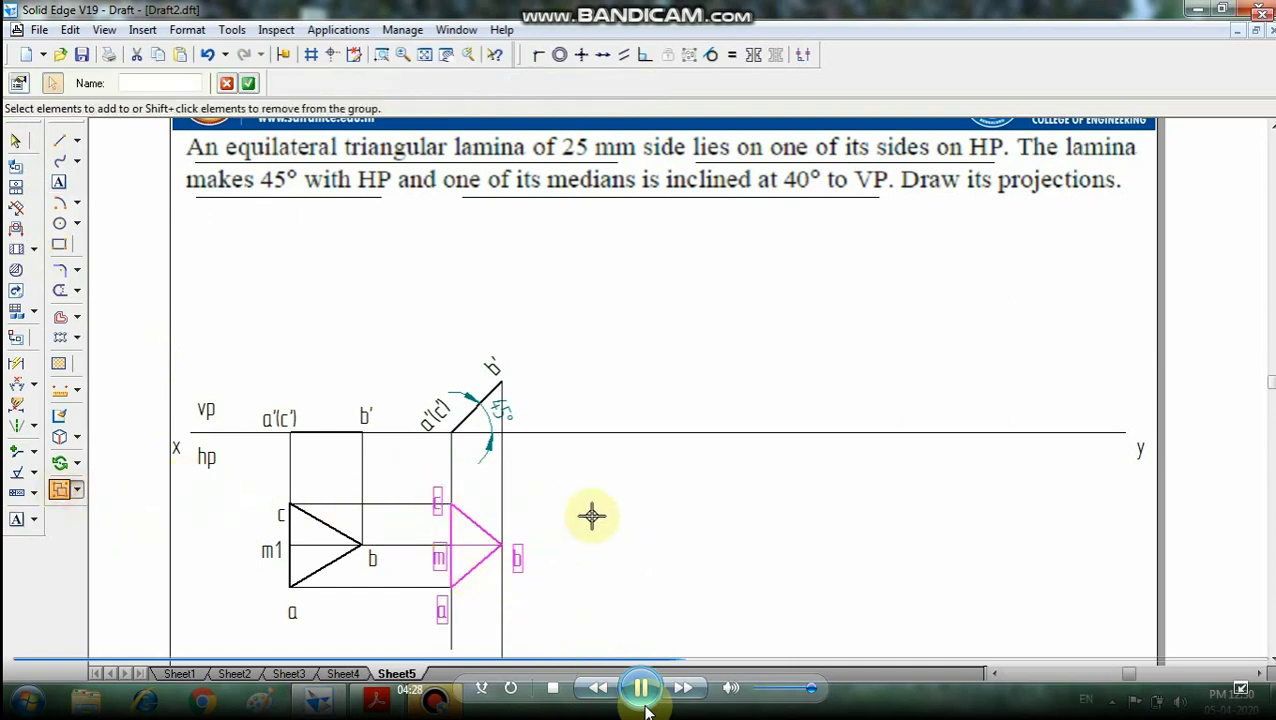
Step: Dimension the median lengths of both top-view triangles, placing the dimensions below them
left_click(59, 141)
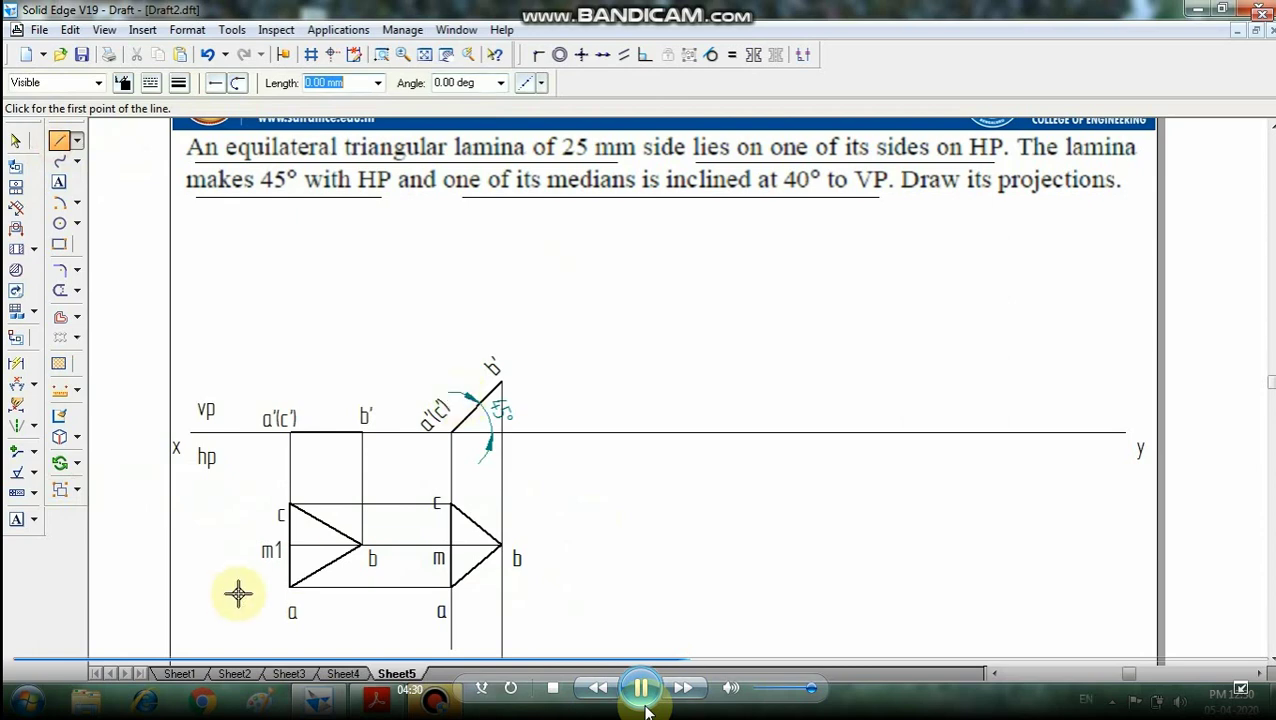
left_click(16, 363)
left_click(344, 553)
left_click(330, 648)
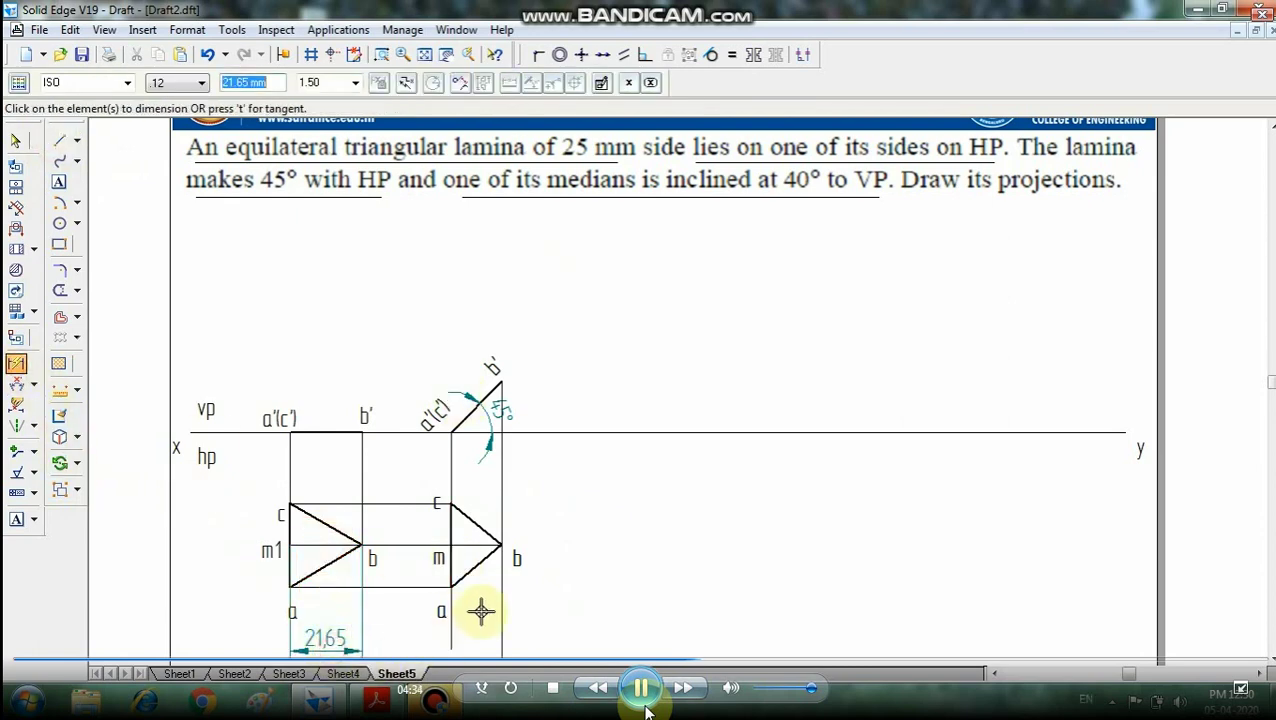
left_click(464, 543)
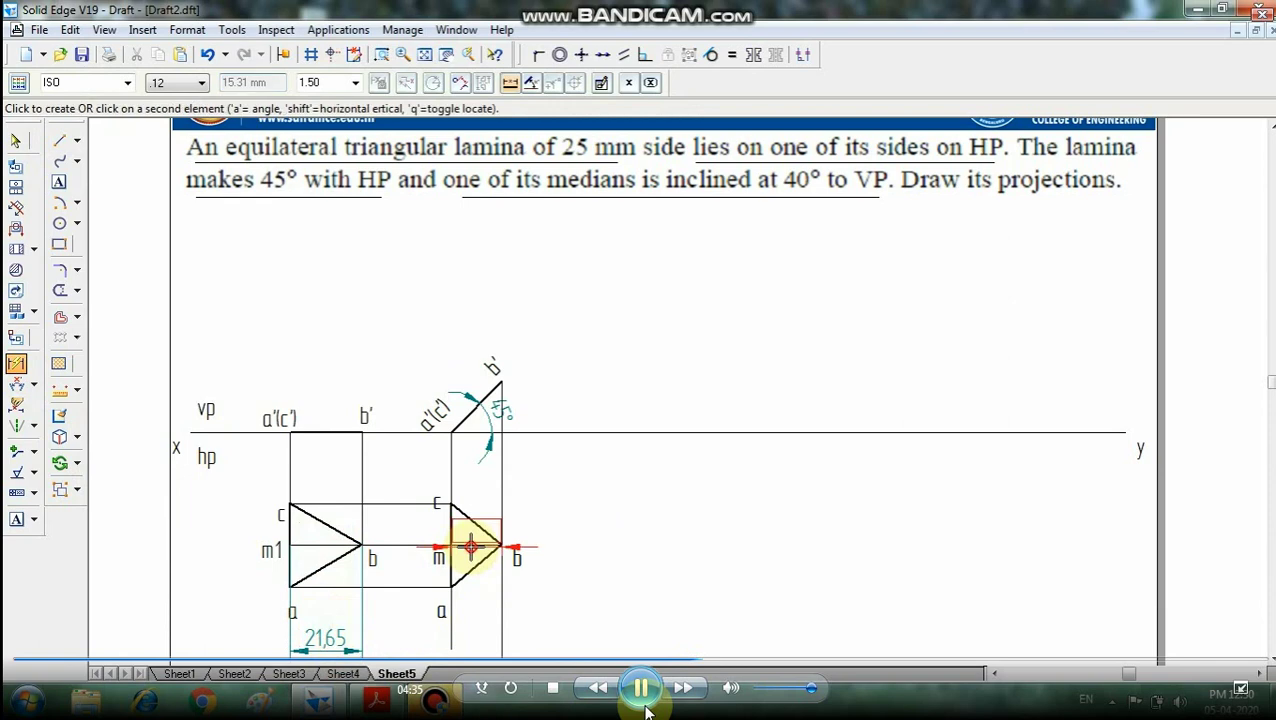
left_click(465, 650)
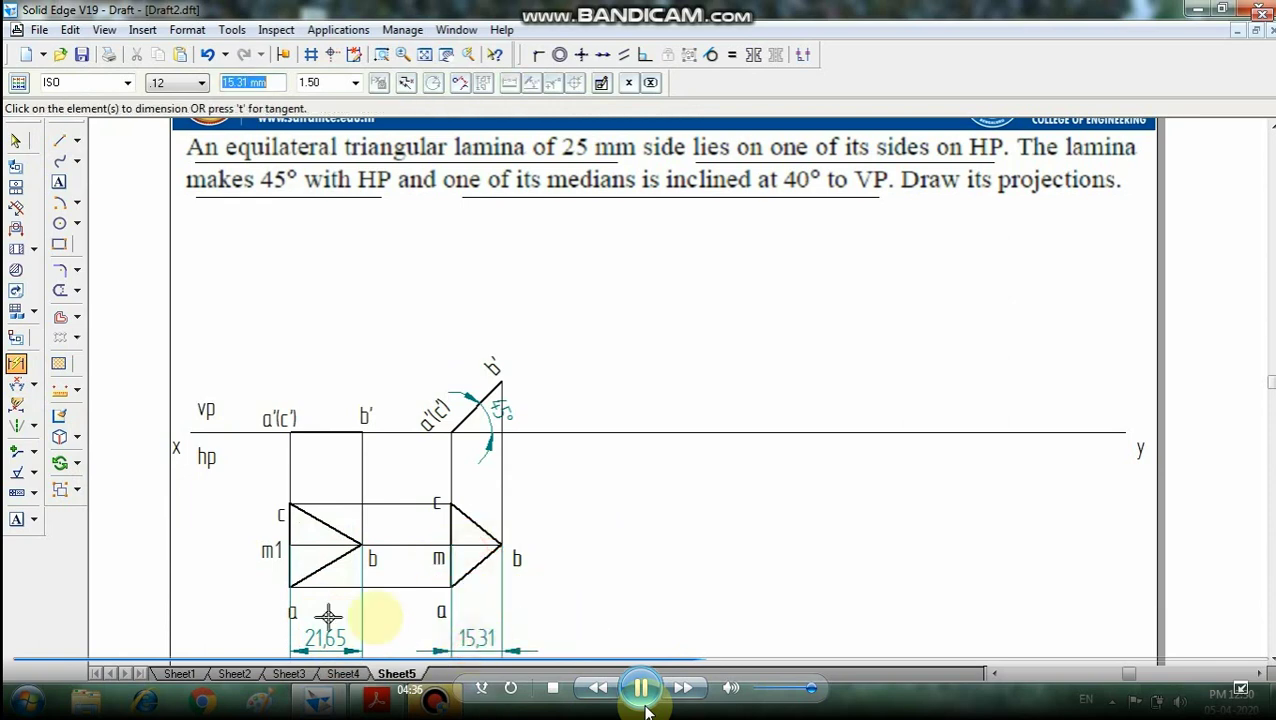
Step: Draw a construction line inclined at 40° to the xy line, starting in the open area below it
left_click(59, 141)
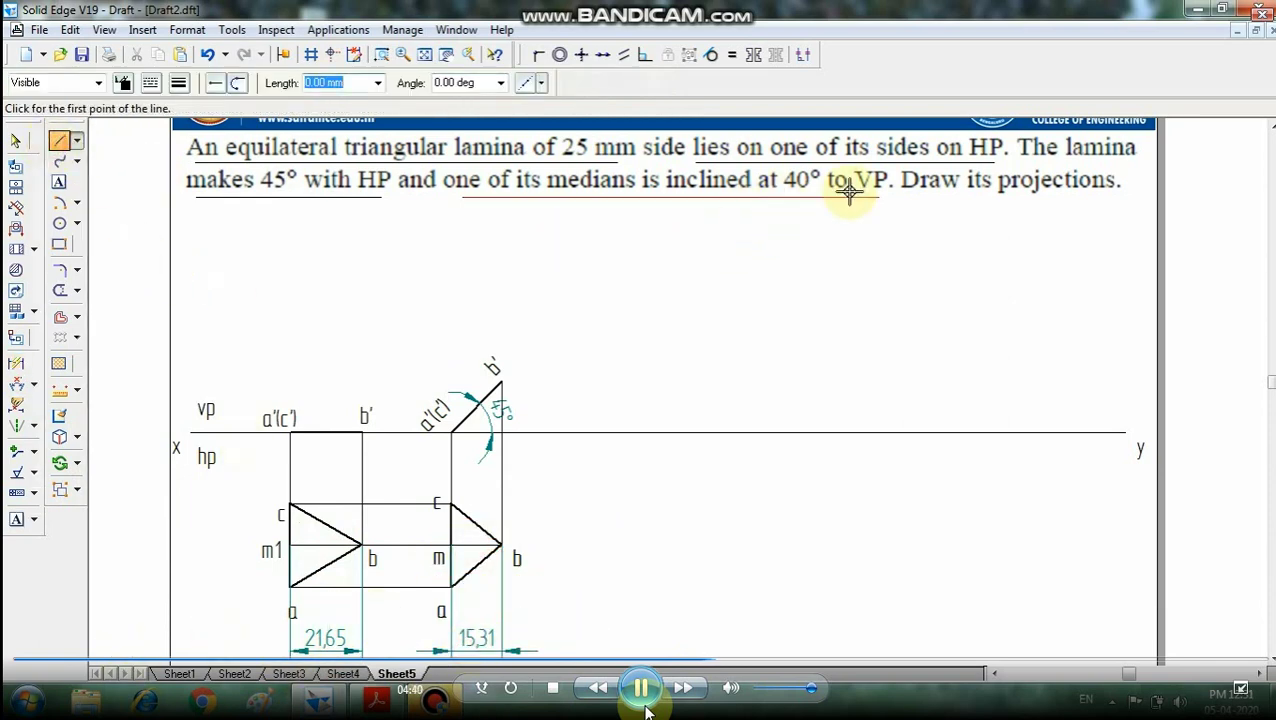
left_click(842, 500)
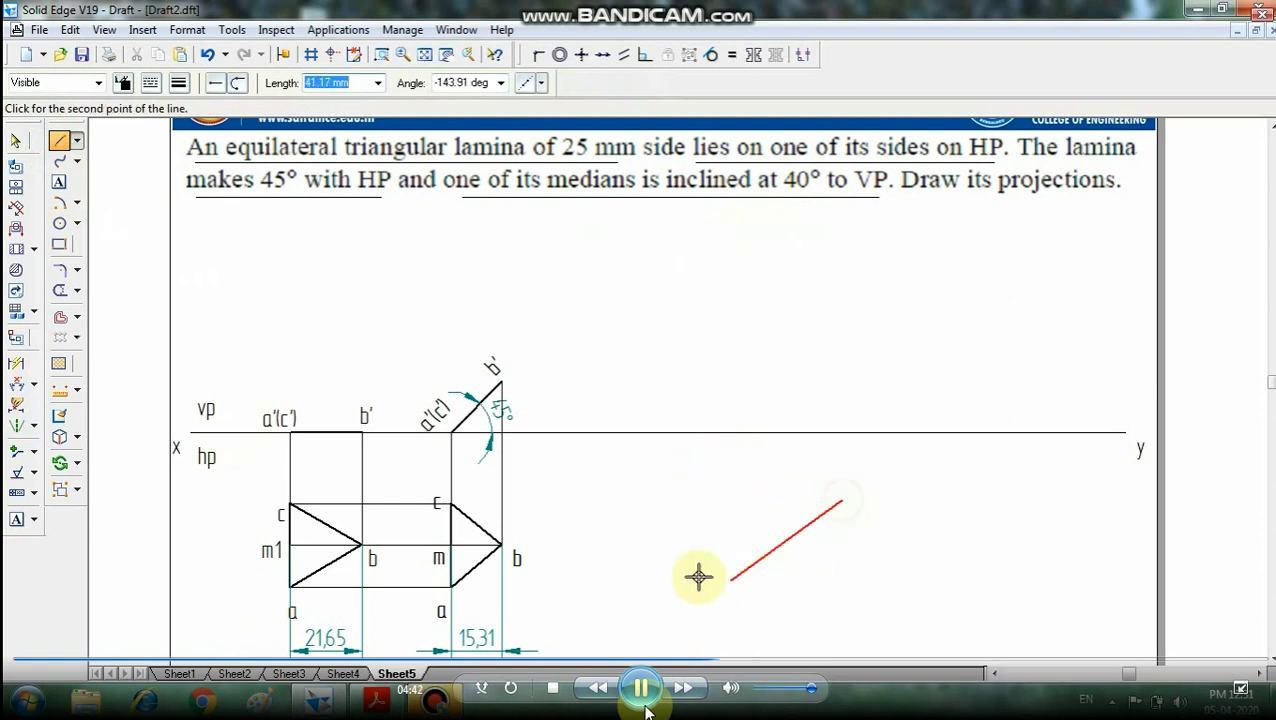
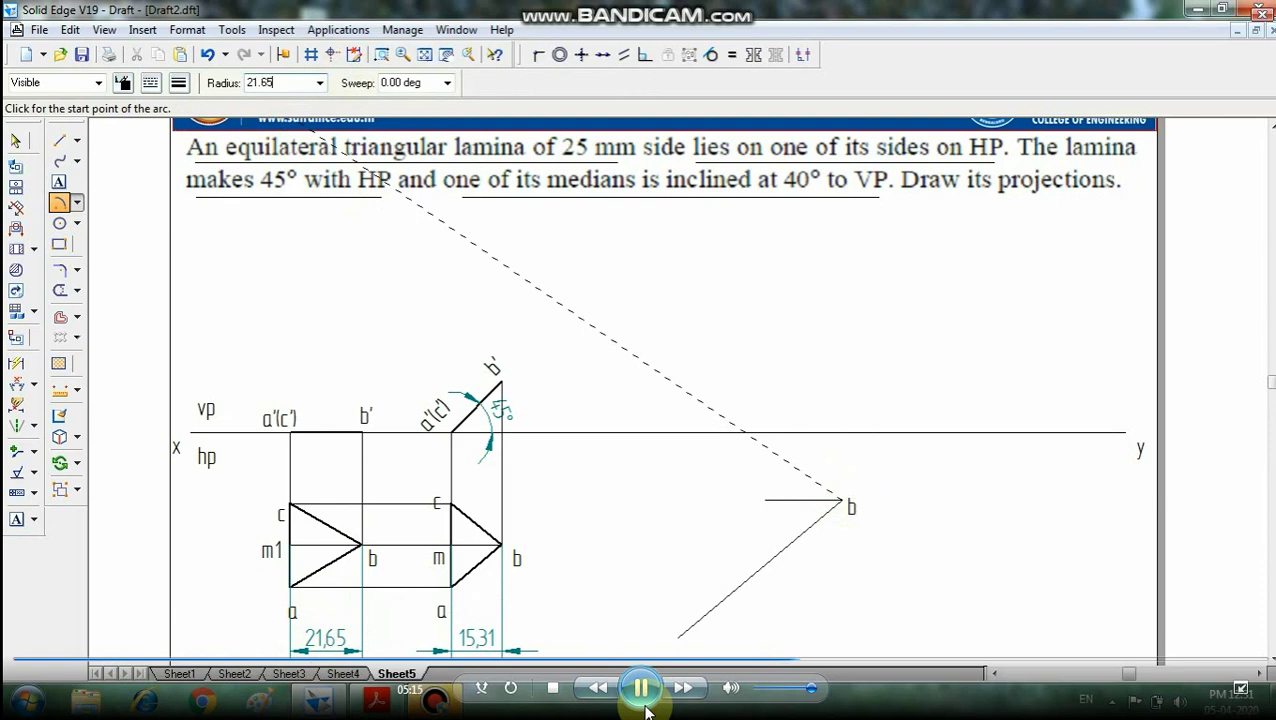
Step: Draw a 21.65 mm radius arc centred on b across the inclined line, and trim its portion above that line
left_click(842, 574)
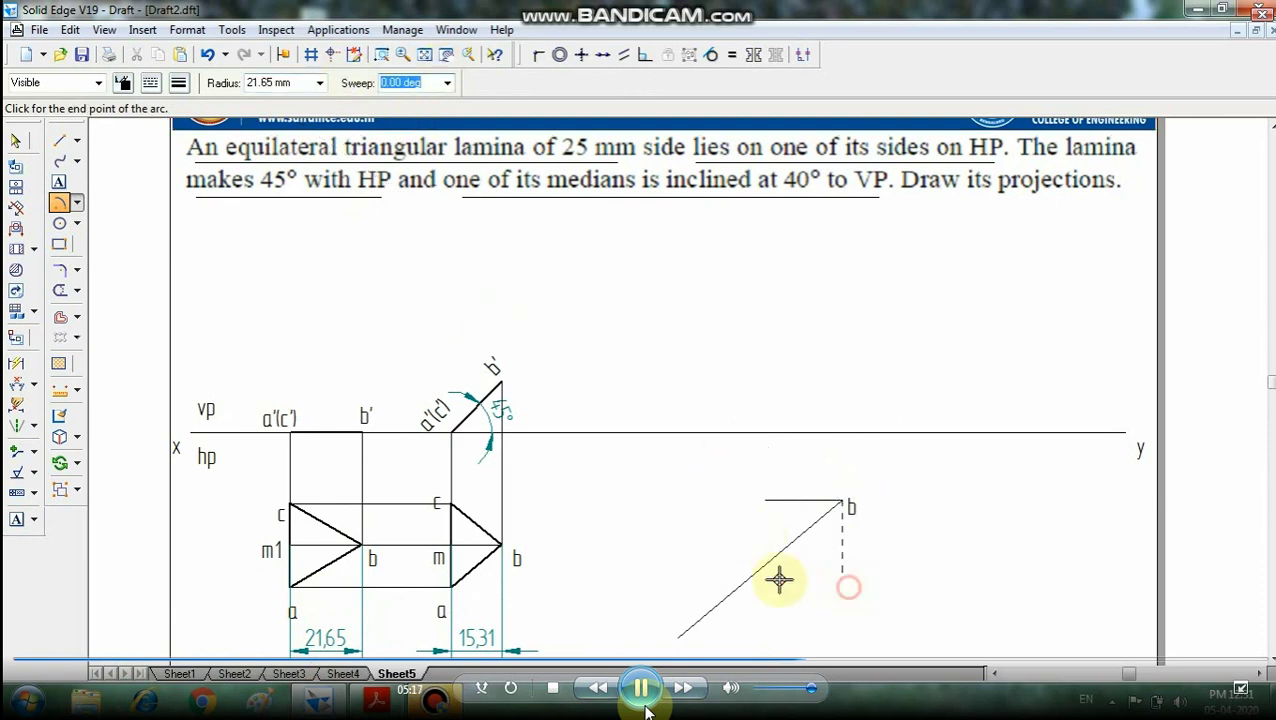
left_click(691, 549)
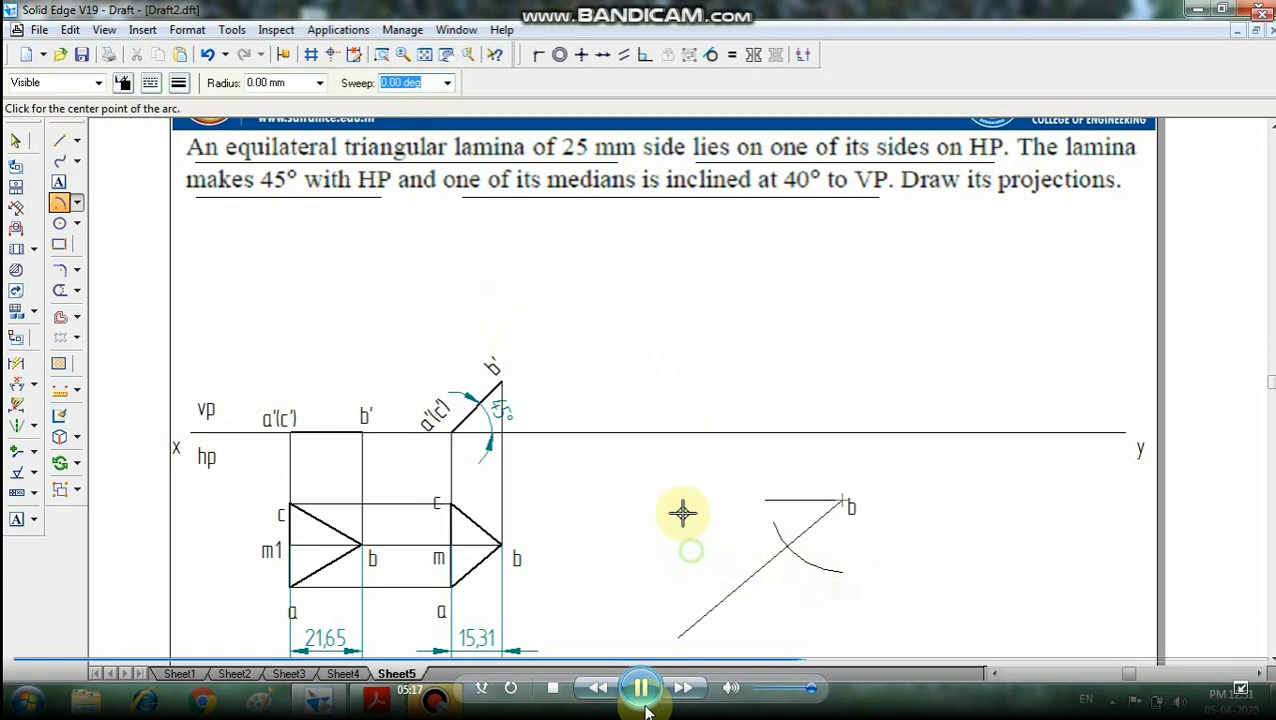
left_click(59, 290)
left_click(777, 531)
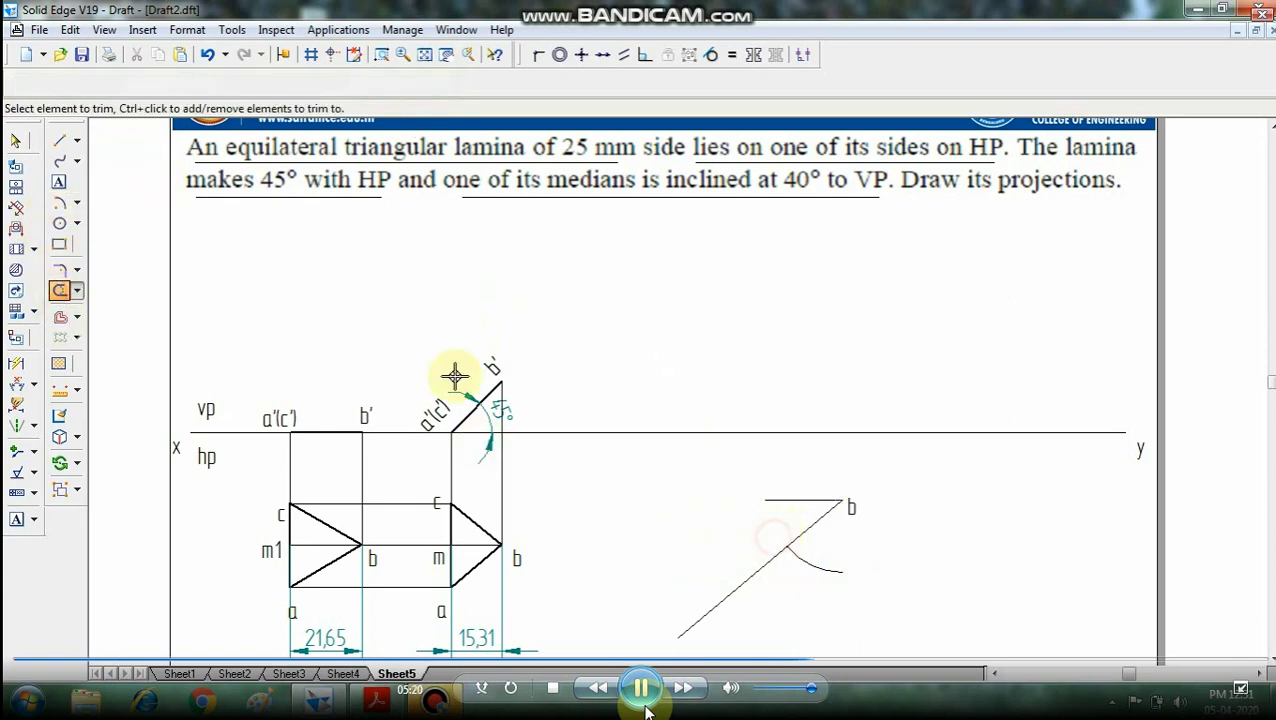
Step: Draw a horizontal line about 45 mm long from the intersection of the arc and the inclined line, extending past b
left_click(59, 140)
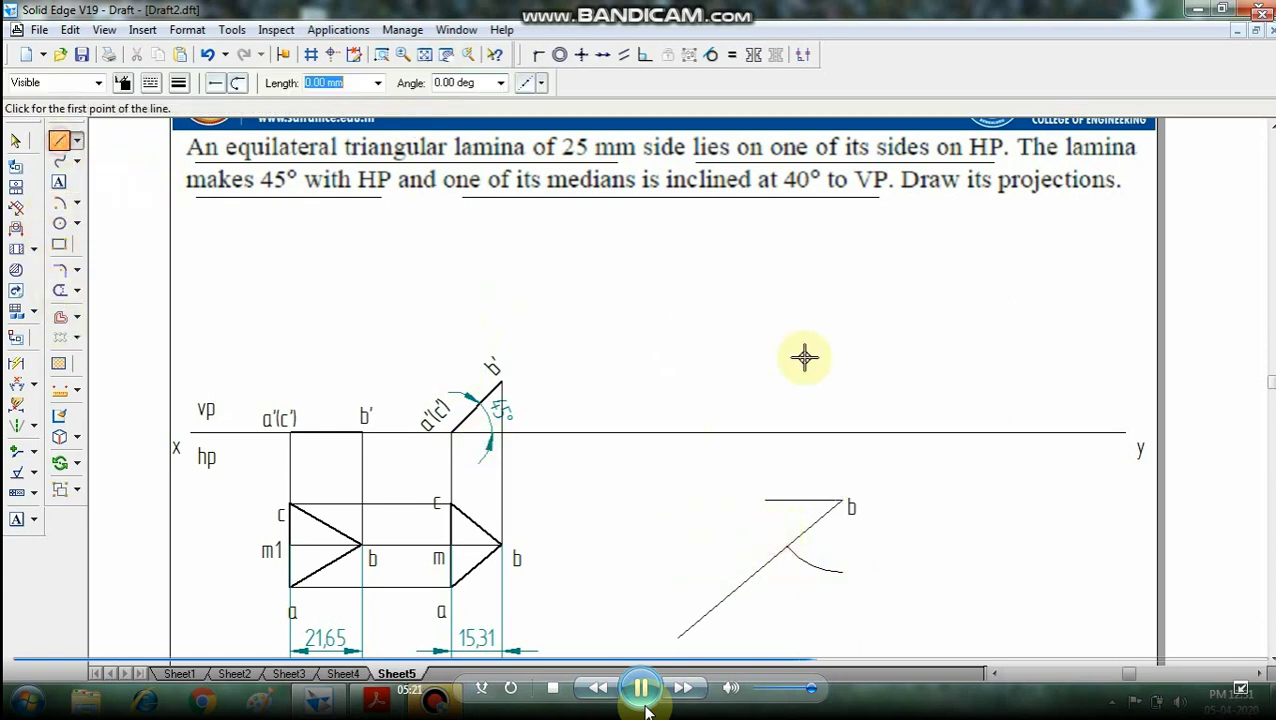
left_click(789, 546)
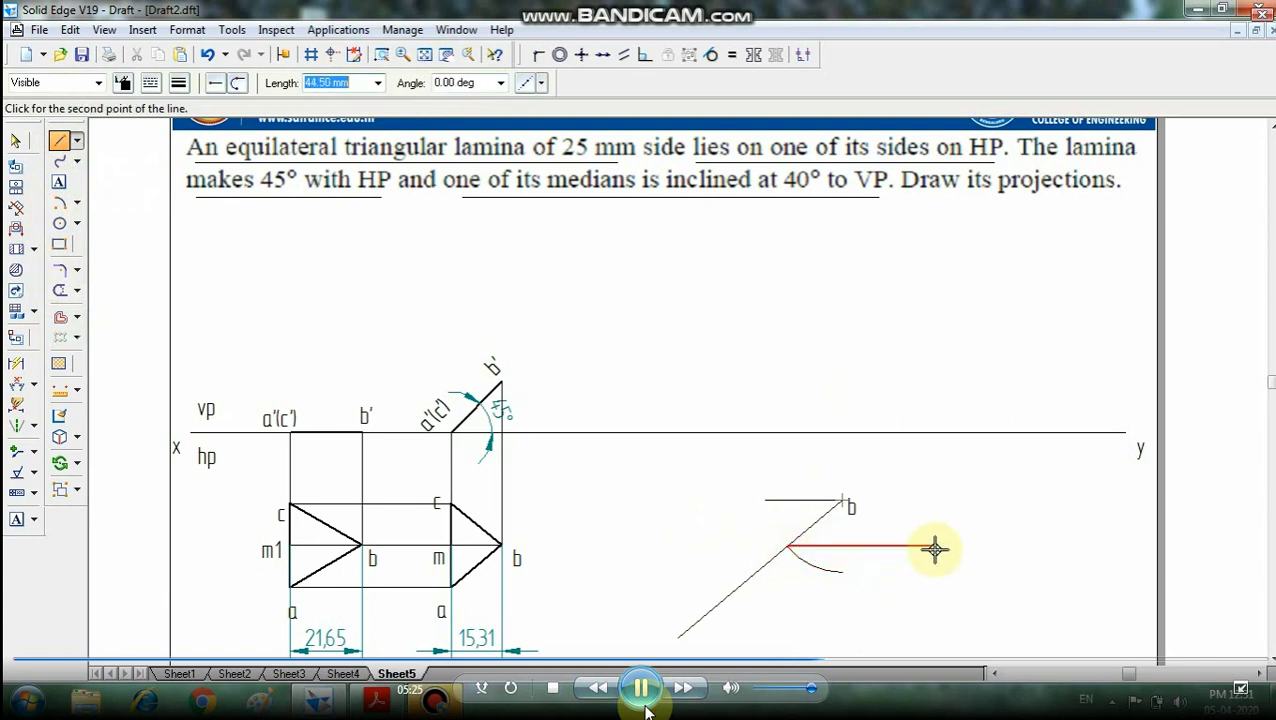
left_click(939, 545)
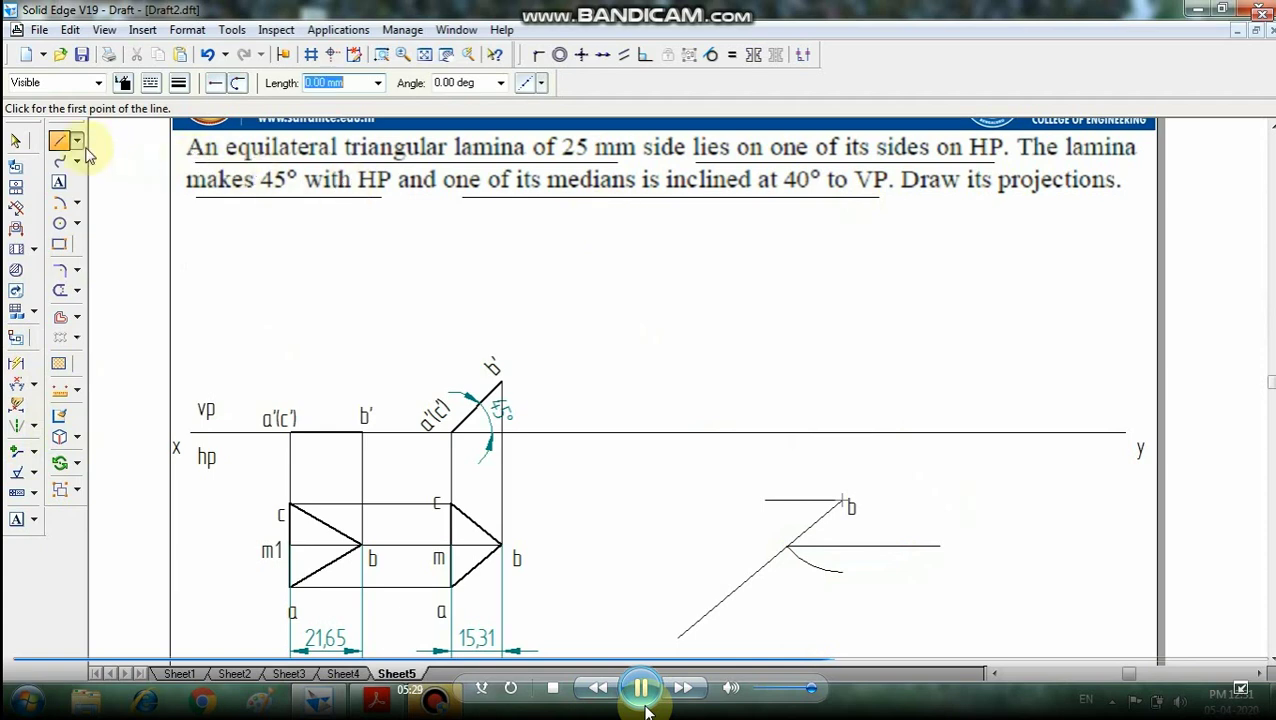
Step: Pick up the 15.31 mm median dimension's value for an arc and place the arc's centre on b
left_click(16, 143)
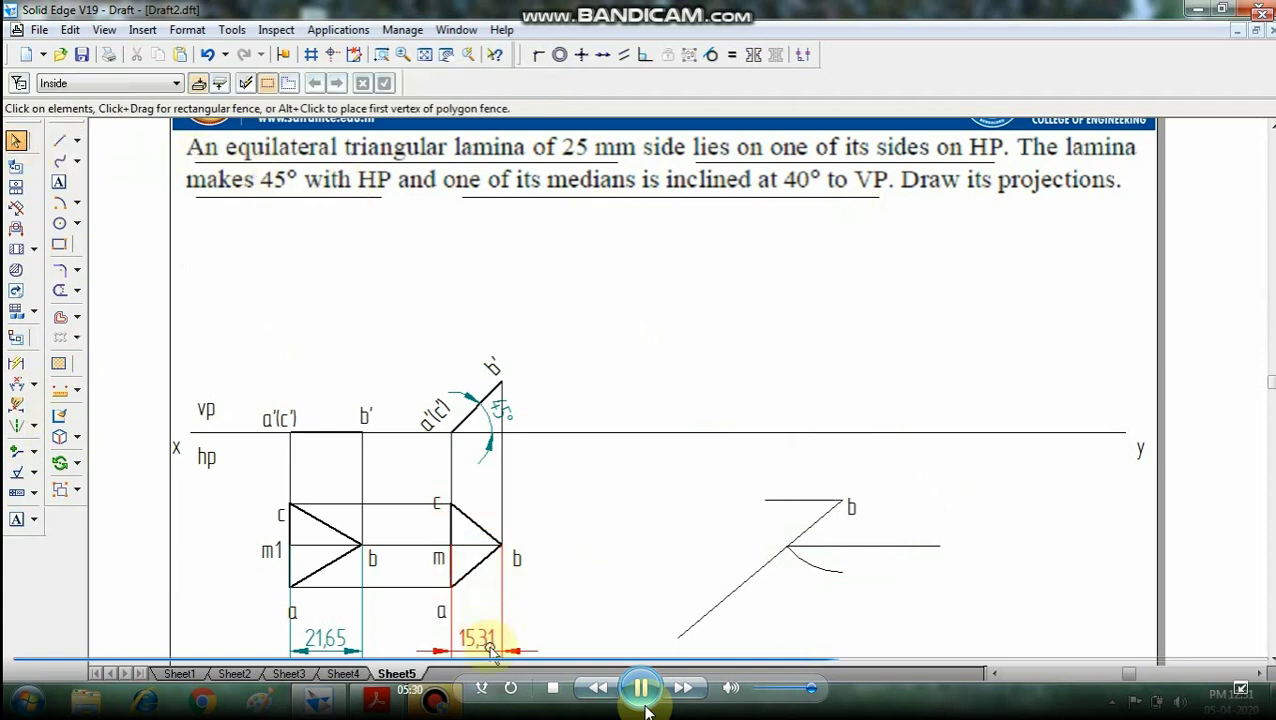
left_click(527, 640)
left_click(59, 203)
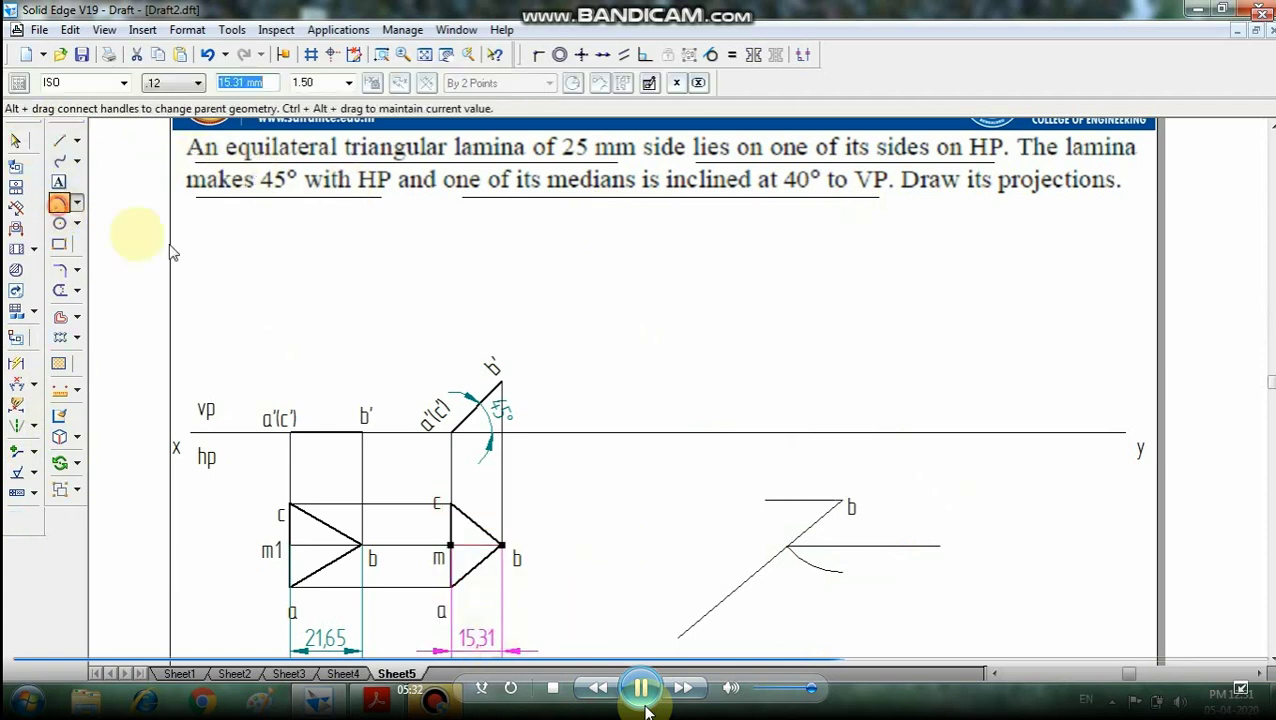
left_click(841, 500)
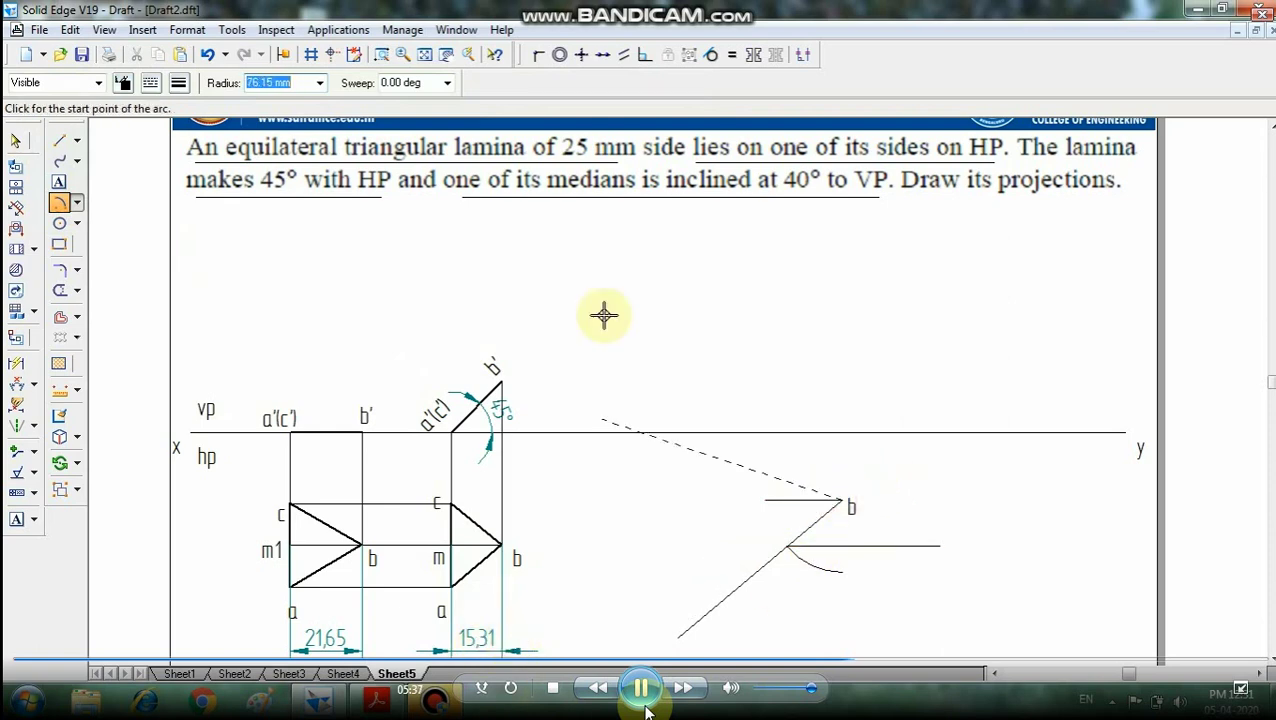